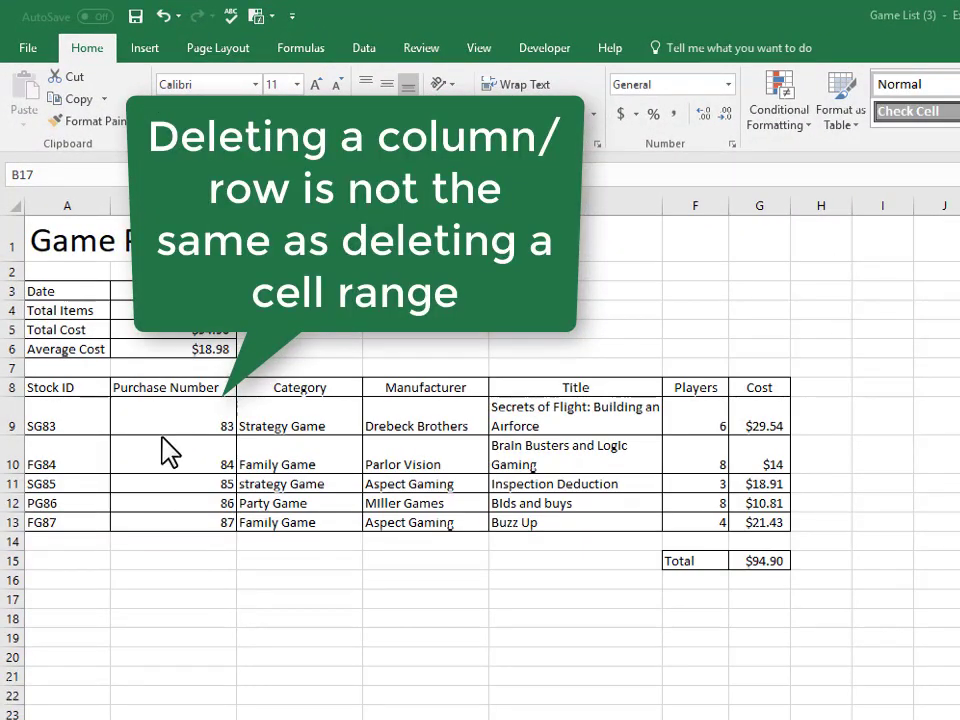
Step: Insert a blank column before column A of the Game Purchases sheet
{"action": "left_click", "coordinate": [86, 388]}
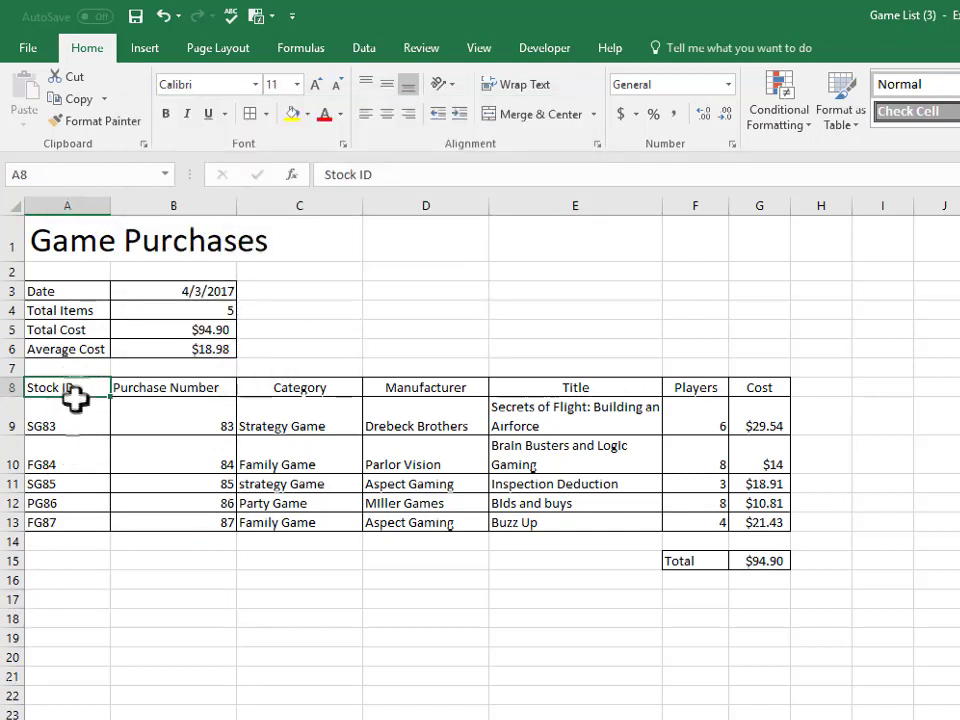
{"action": "left_click_drag", "start_coordinate": [80, 385], "coordinate": [86, 531]}
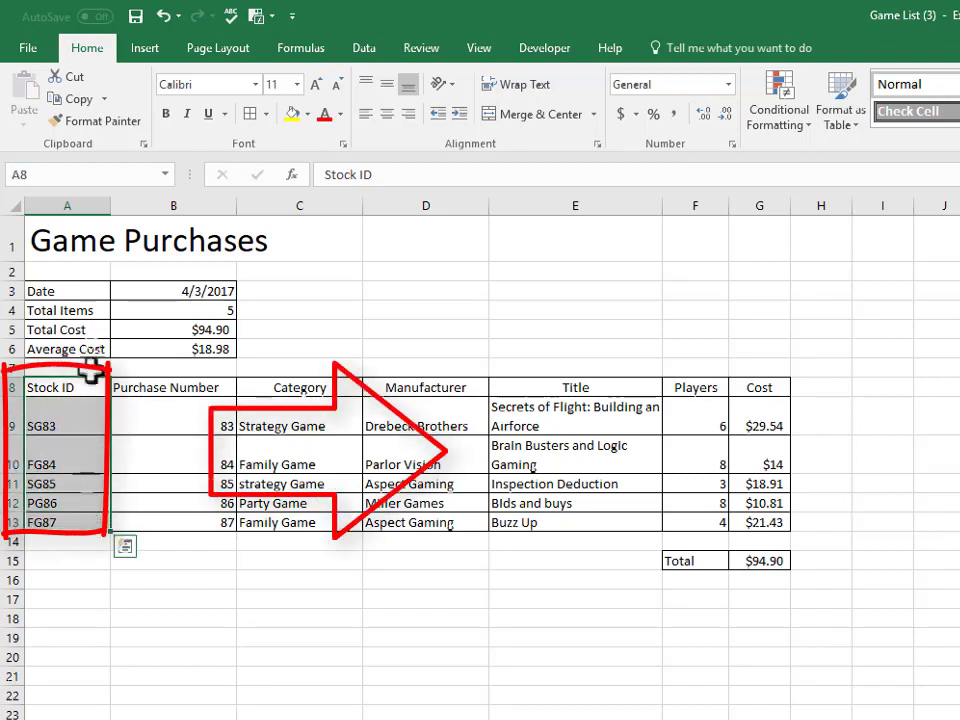
{"action": "left_click", "coordinate": [71, 200]}
{"action": "right_click", "coordinate": [71, 200]}
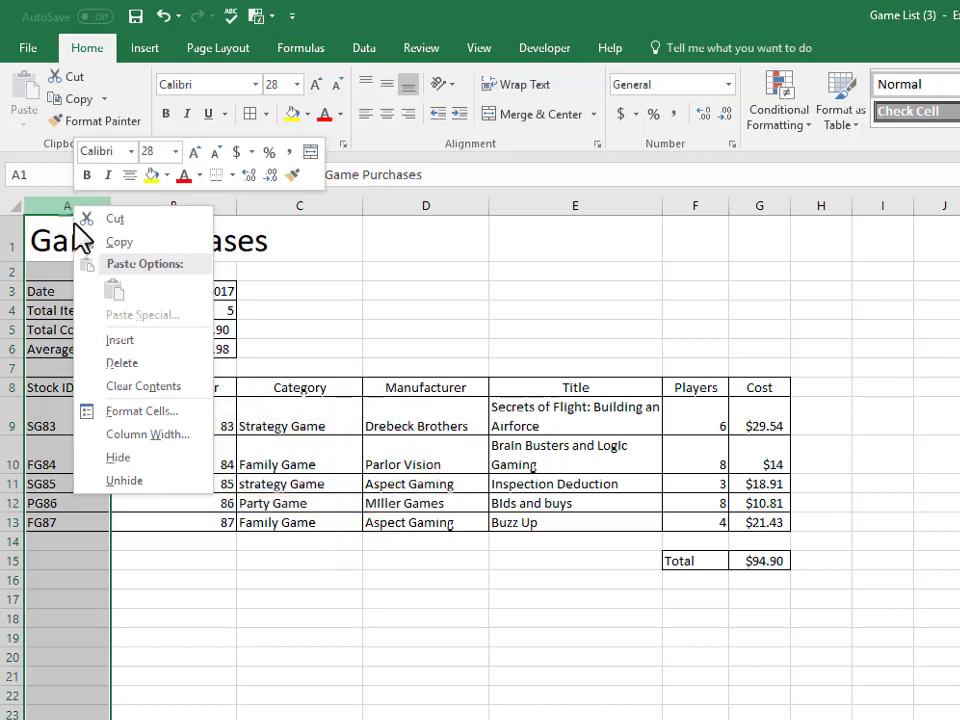
{"action": "left_click", "coordinate": [124, 342]}
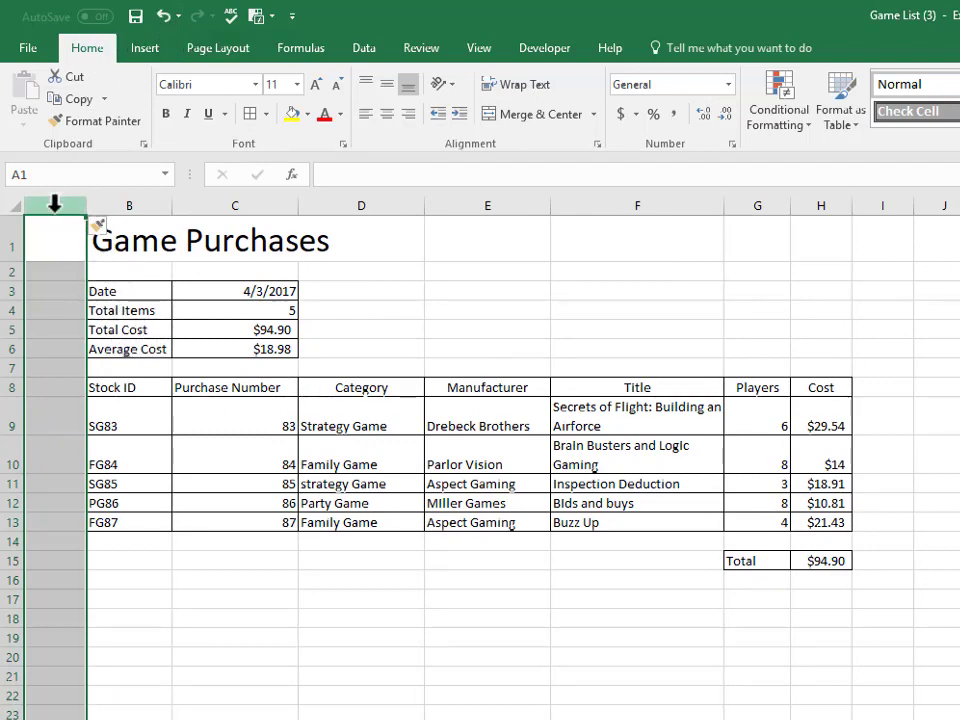
Step: Delete the newly inserted blank column A
{"action": "right_click", "coordinate": [56, 206]}
{"action": "left_click", "coordinate": [126, 368]}
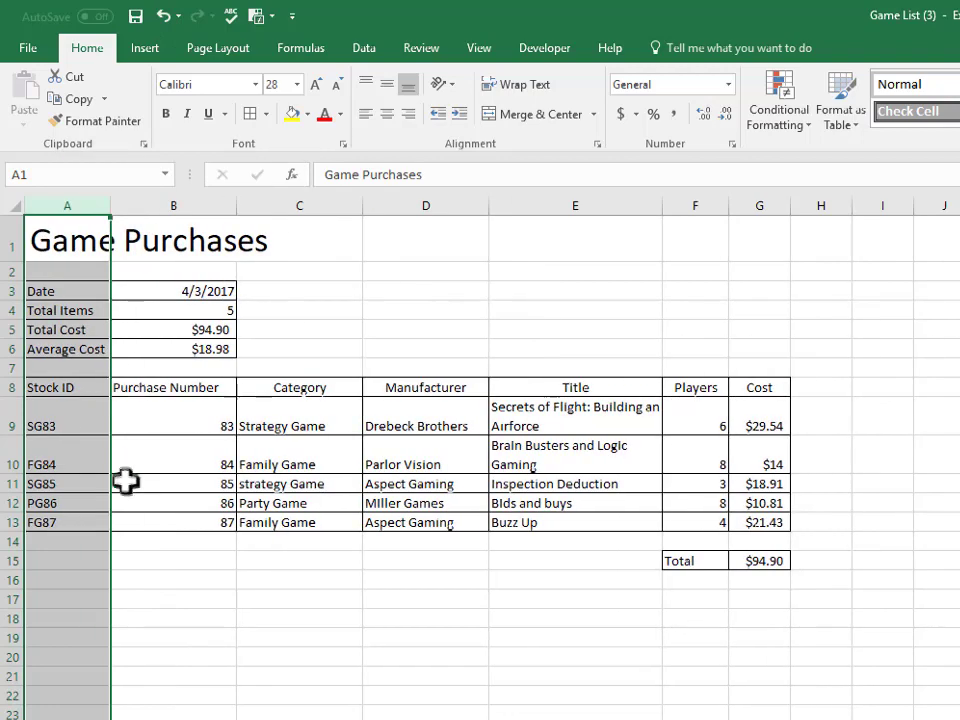
{"action": "left_click", "coordinate": [138, 486]}
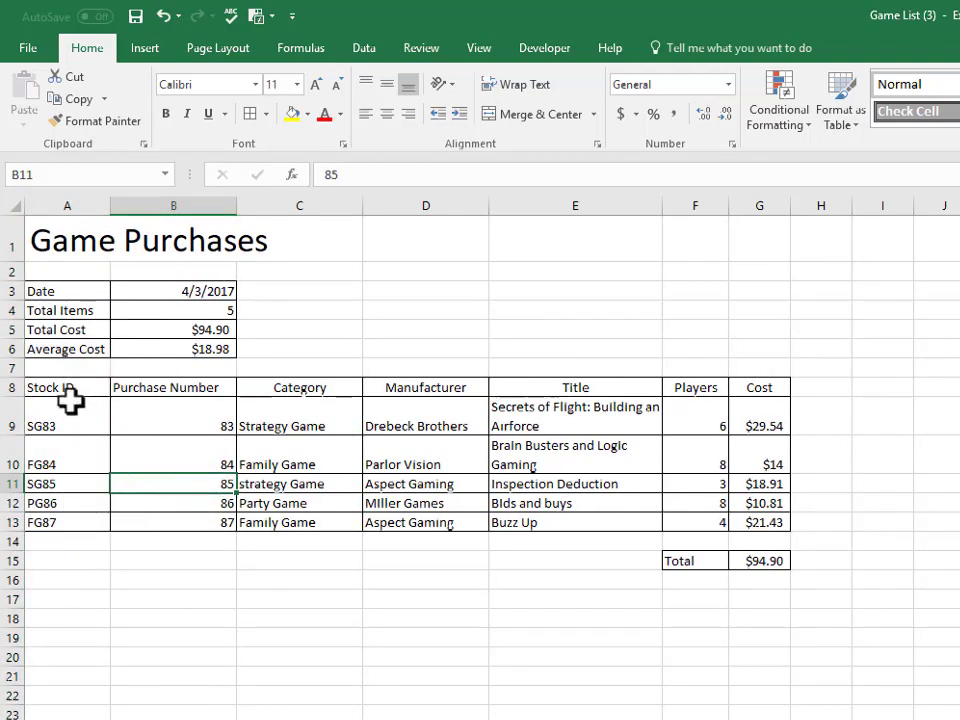
Step: Insert blank cells at the Stock ID range A8:A13, shifting the existing cells right
{"action": "left_click_drag", "start_coordinate": [69, 388], "coordinate": [73, 520]}
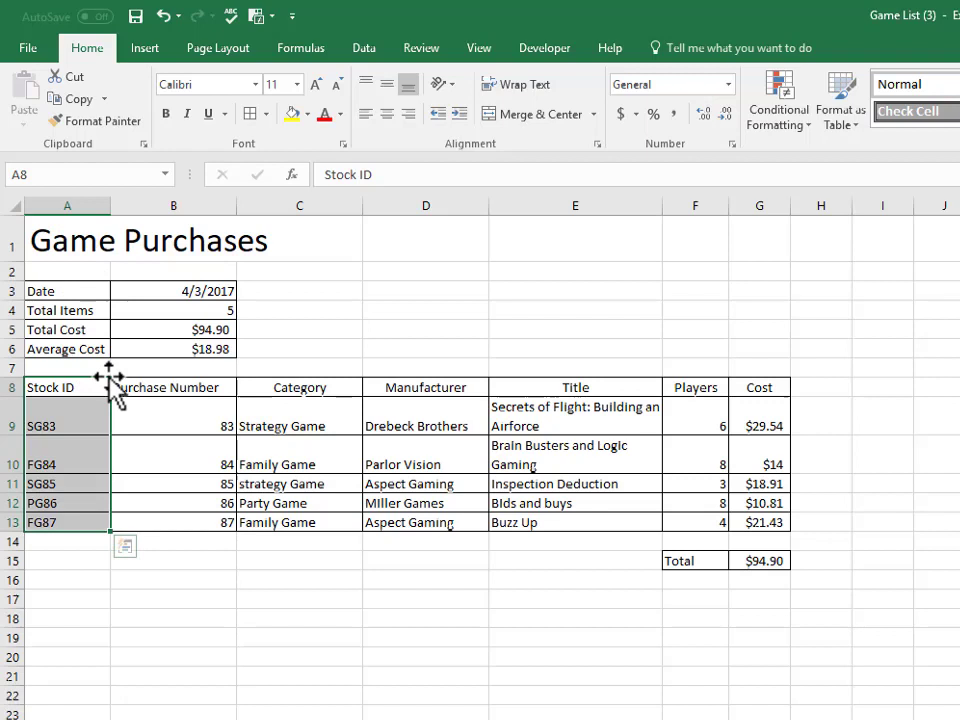
{"action": "left_click", "coordinate": [76, 390]}
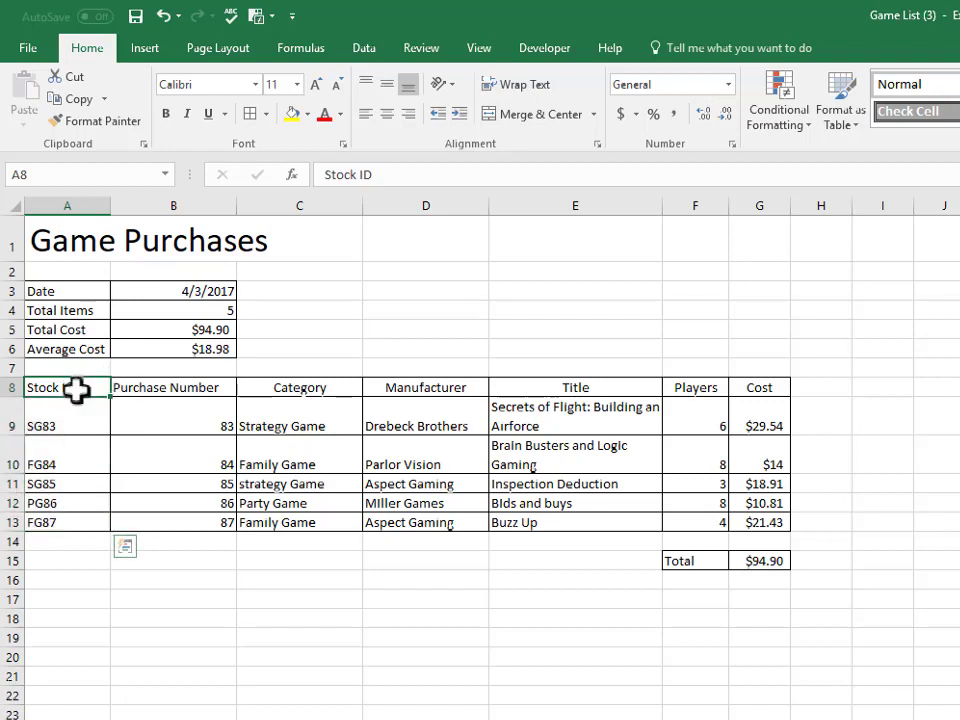
{"action": "left_click_drag", "start_coordinate": [76, 390], "coordinate": [77, 517]}
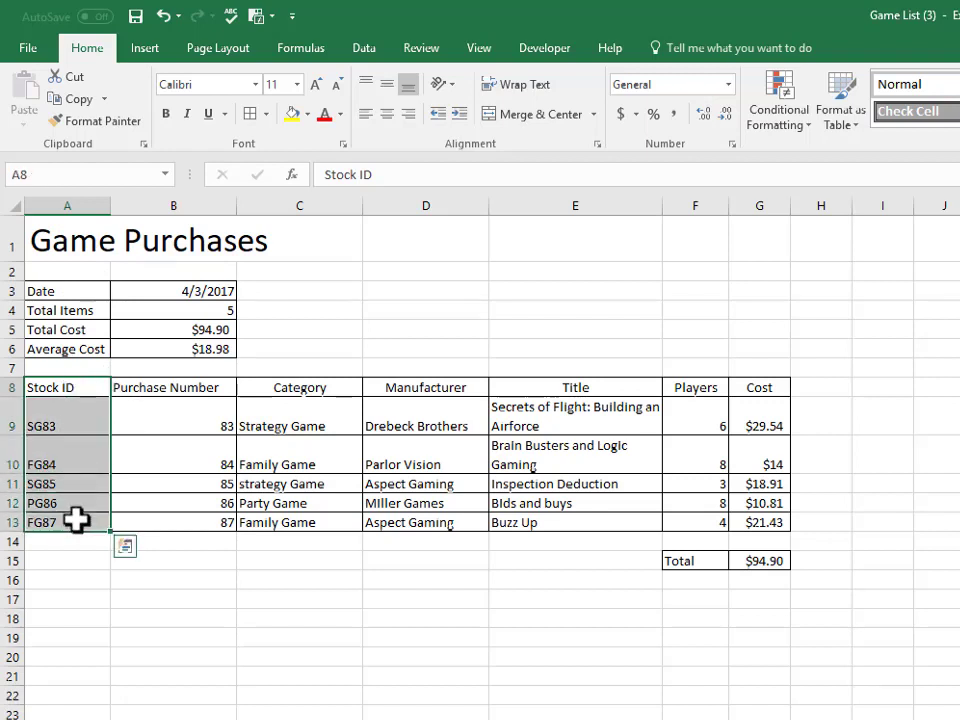
{"action": "right_click", "coordinate": [84, 416]}
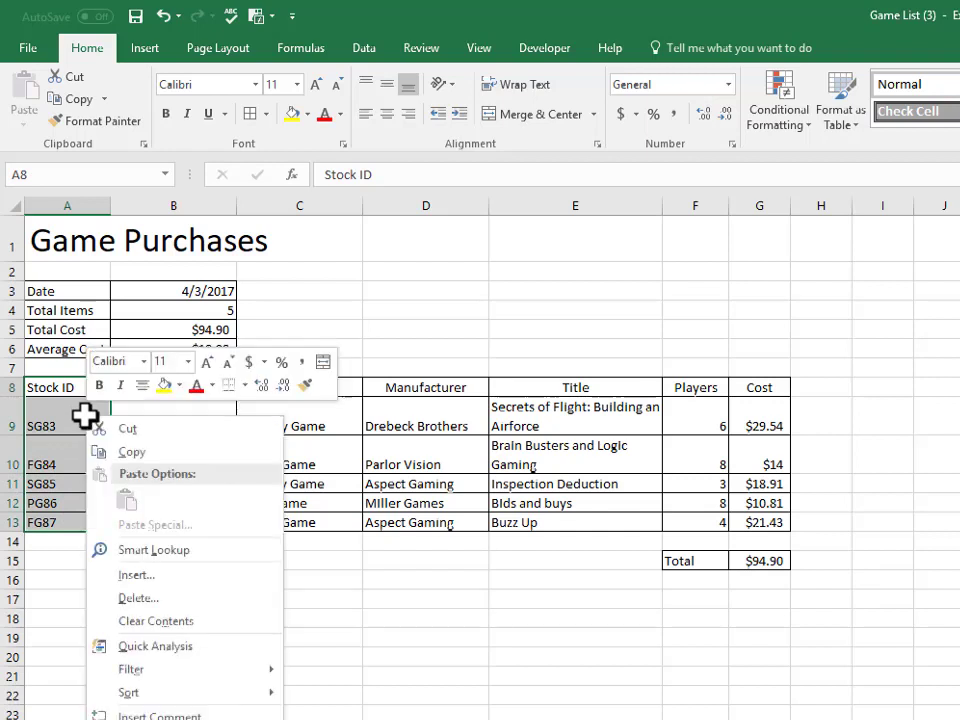
{"action": "left_click", "coordinate": [135, 575]}
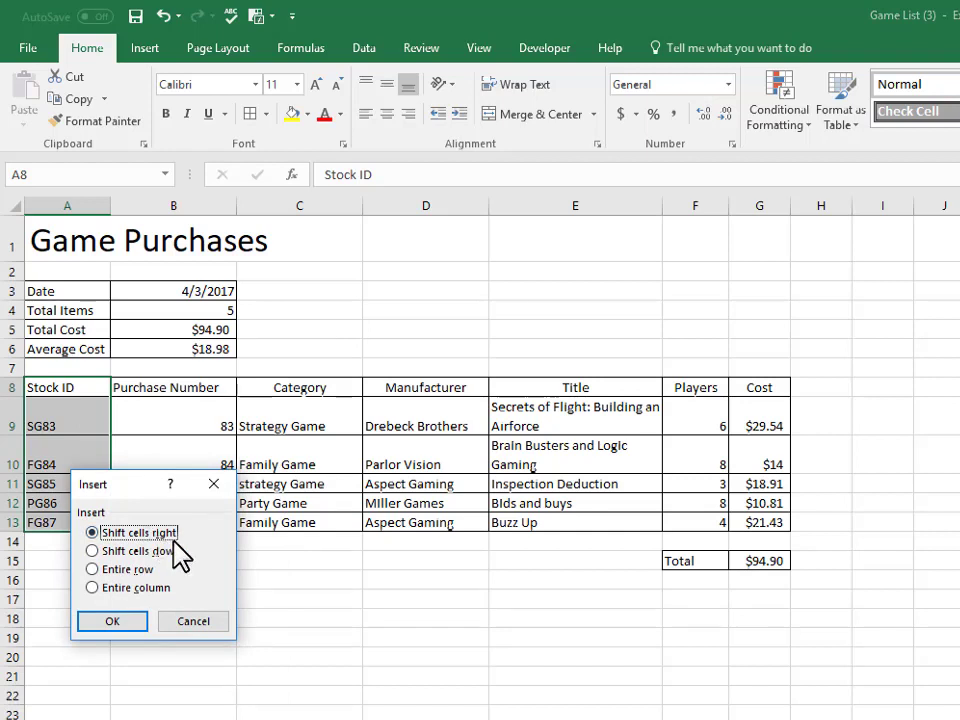
{"action": "left_click", "coordinate": [112, 621]}
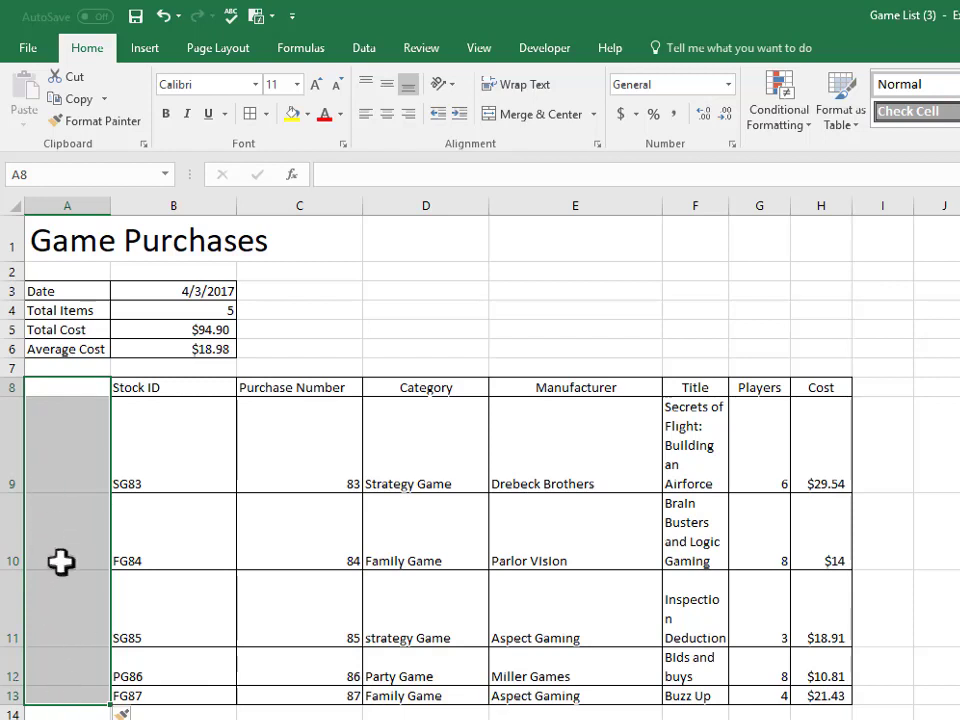
Step: Delete the blank cell range A8:A13, shifting the remaining cells left
{"action": "left_click_drag", "start_coordinate": [77, 388], "coordinate": [91, 701]}
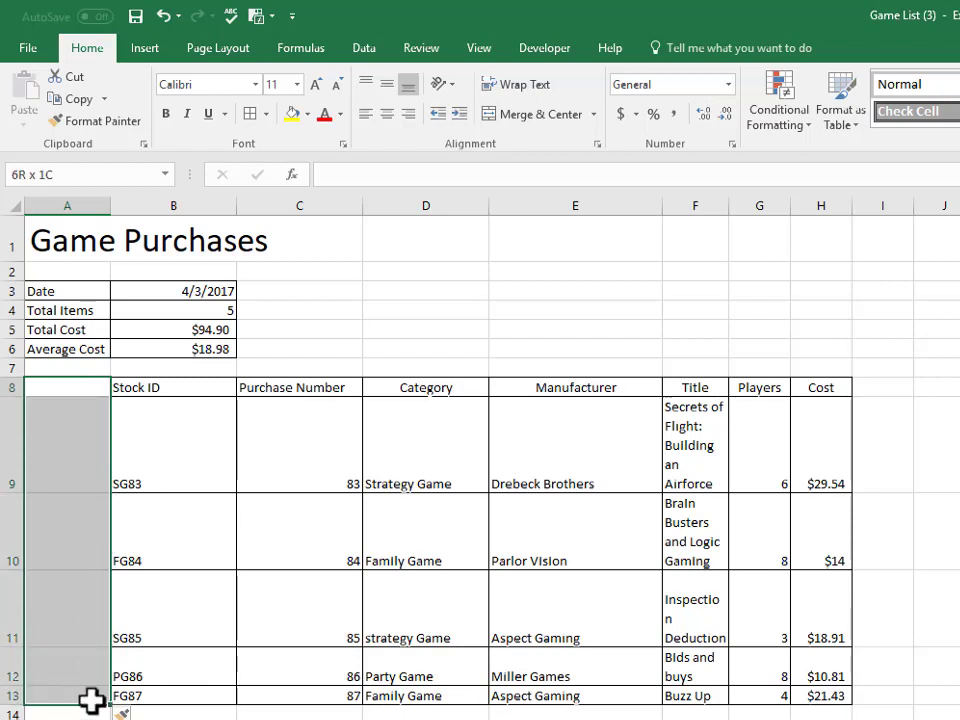
{"action": "right_click", "coordinate": [79, 392]}
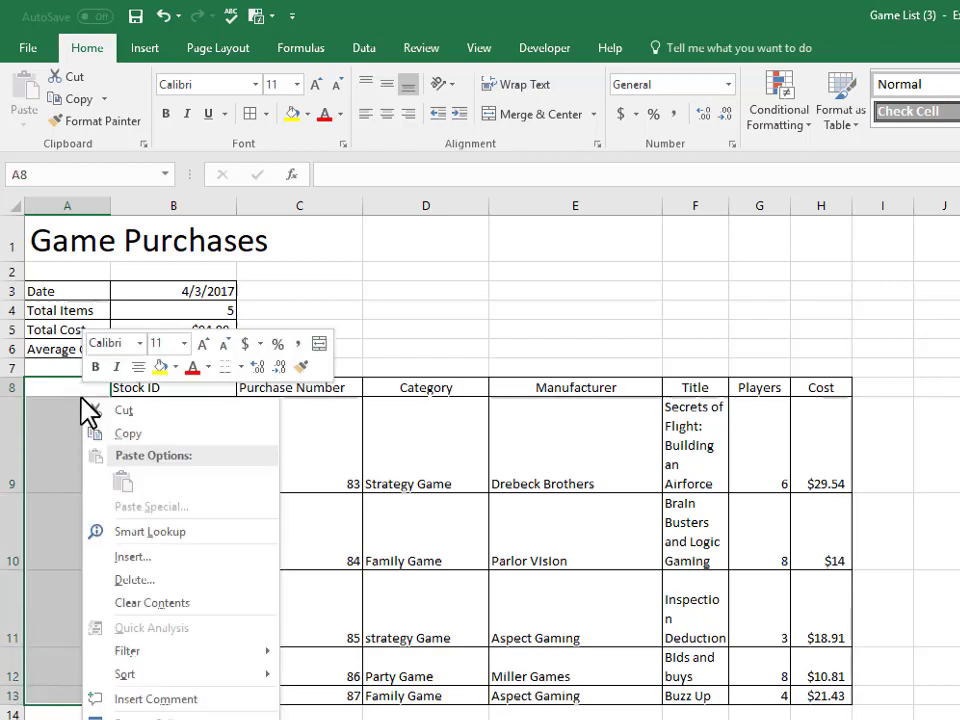
{"action": "left_click", "coordinate": [145, 585]}
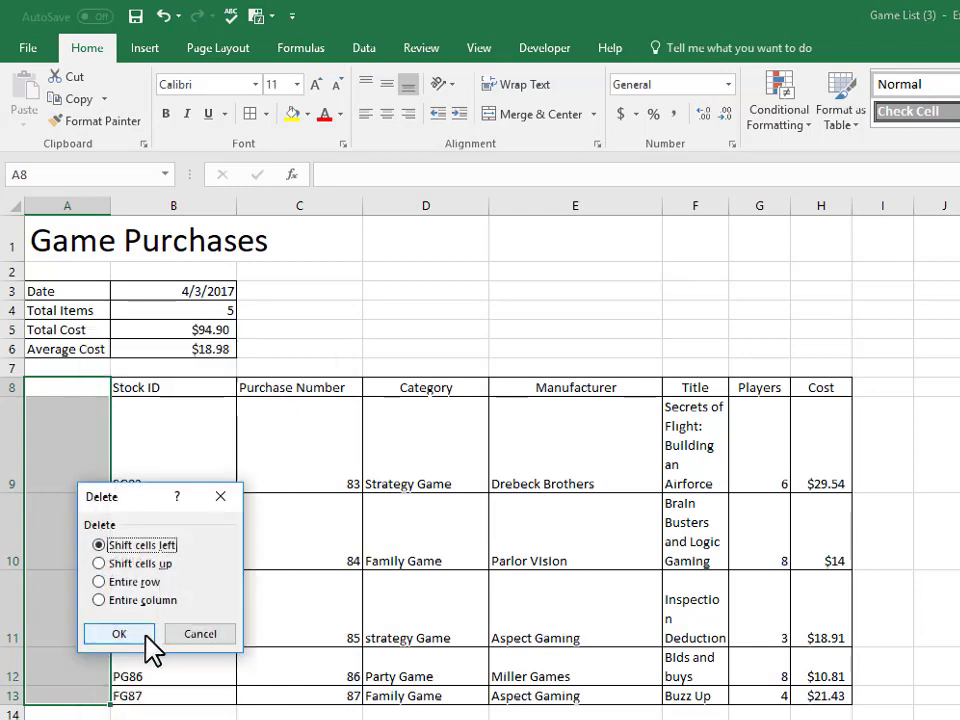
{"action": "left_click", "coordinate": [146, 630]}
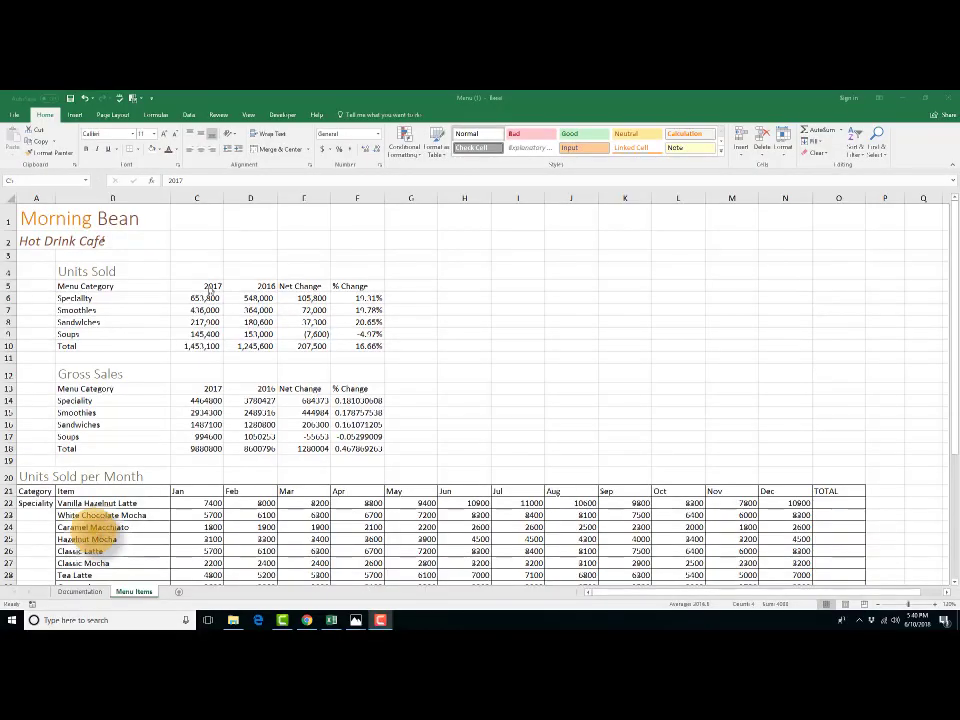
Step: Center the Units Sold column headings from 2017 to % Change in C5:F5
{"action": "left_click", "coordinate": [201, 285]}
{"action": "key", "text": "ctrl+shift+Right"}
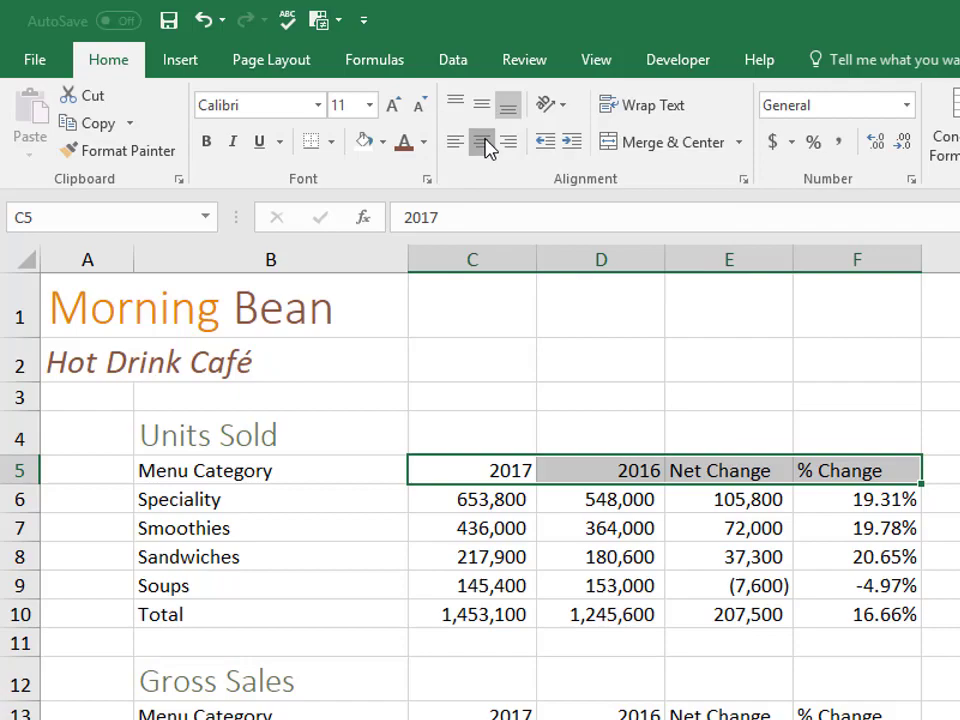
{"action": "left_click", "coordinate": [486, 144]}
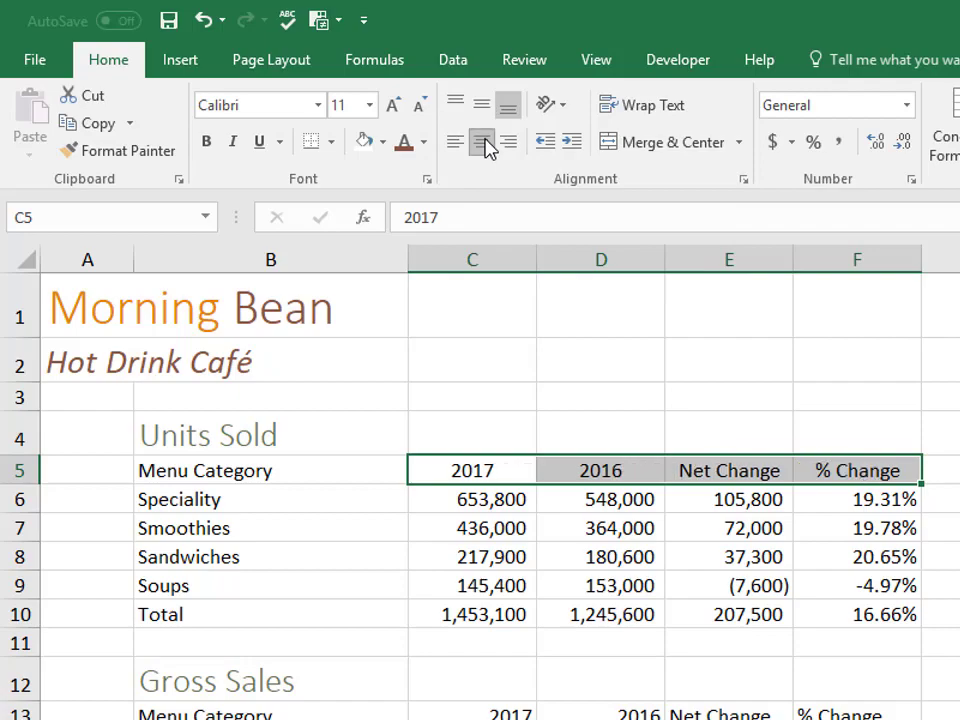
{"action": "left_click", "coordinate": [622, 497]}
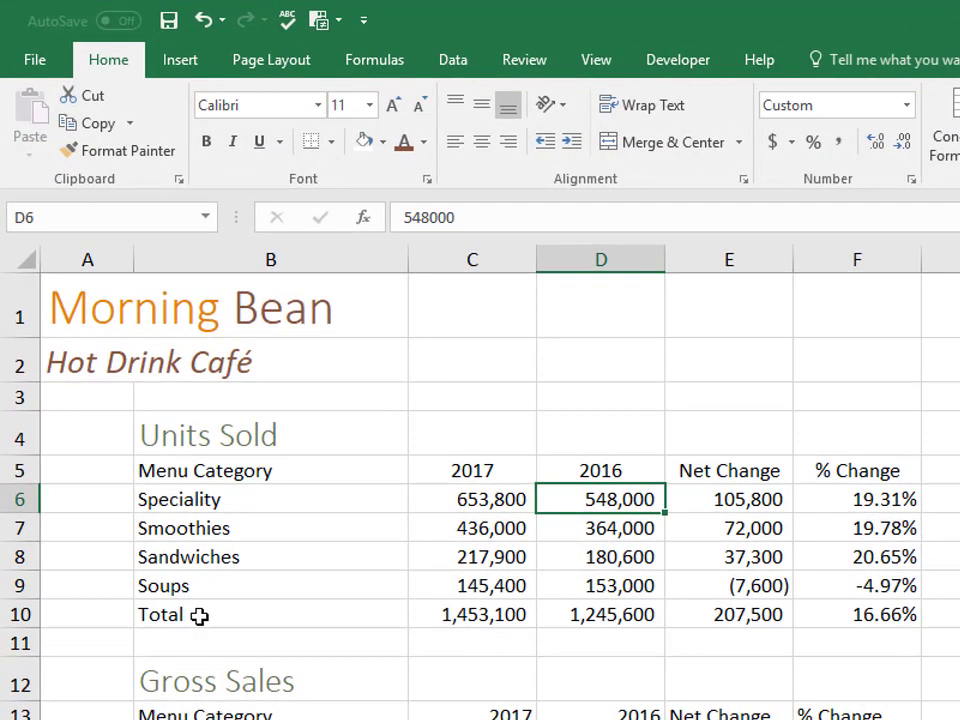
Step: Increase the indent of the Units Sold Total label in B10 by two levels
{"action": "left_click", "coordinate": [199, 617]}
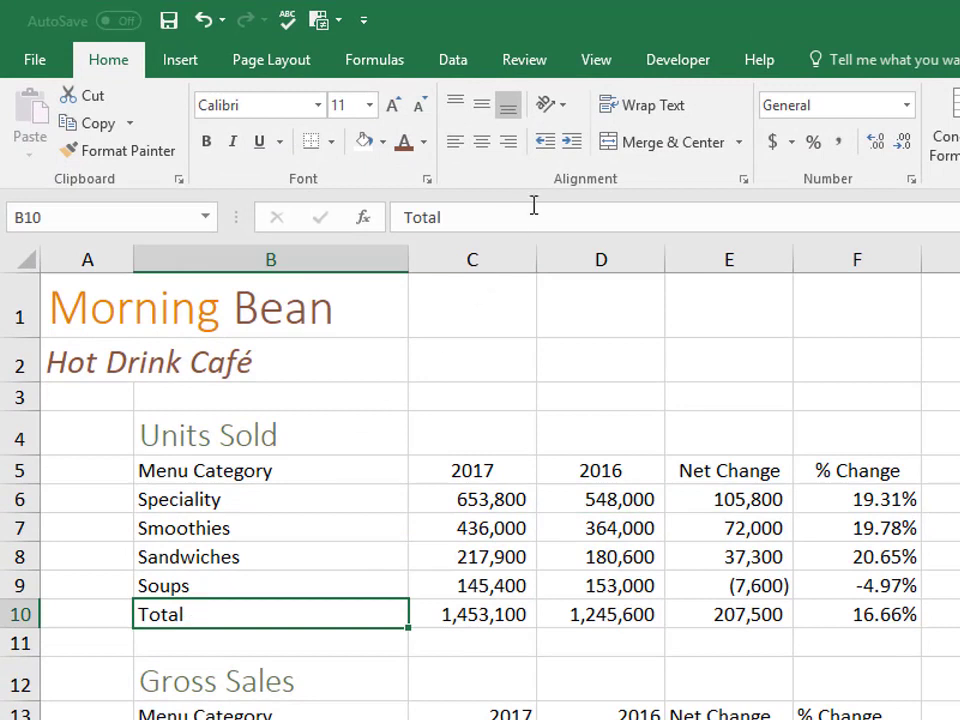
{"action": "left_click", "coordinate": [572, 145]}
{"action": "left_click", "coordinate": [572, 145]}
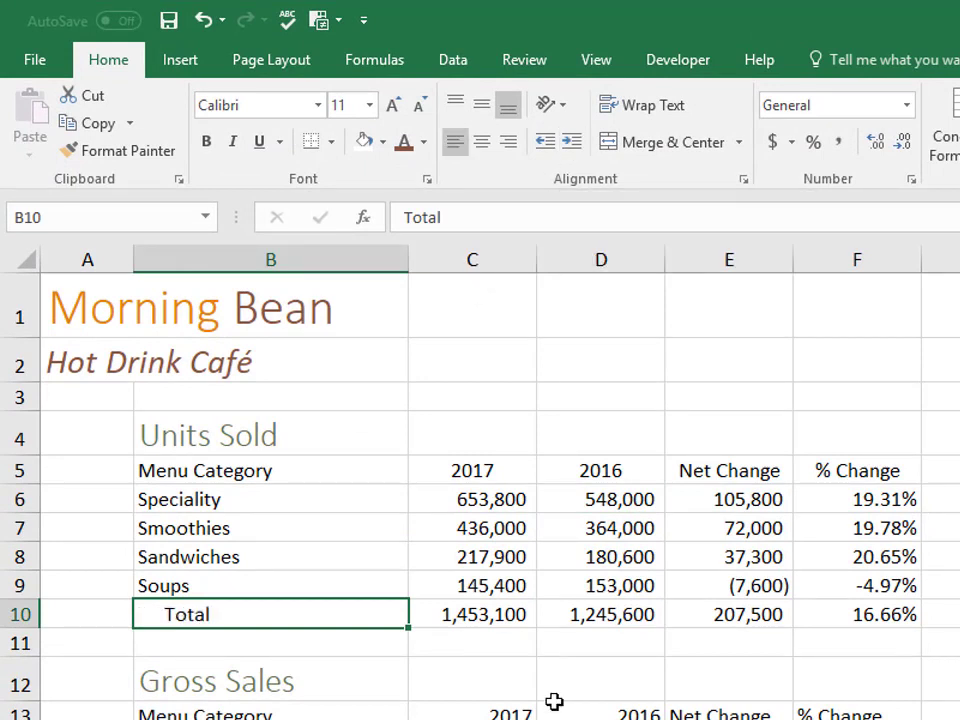
{"action": "left_click", "coordinate": [329, 584]}
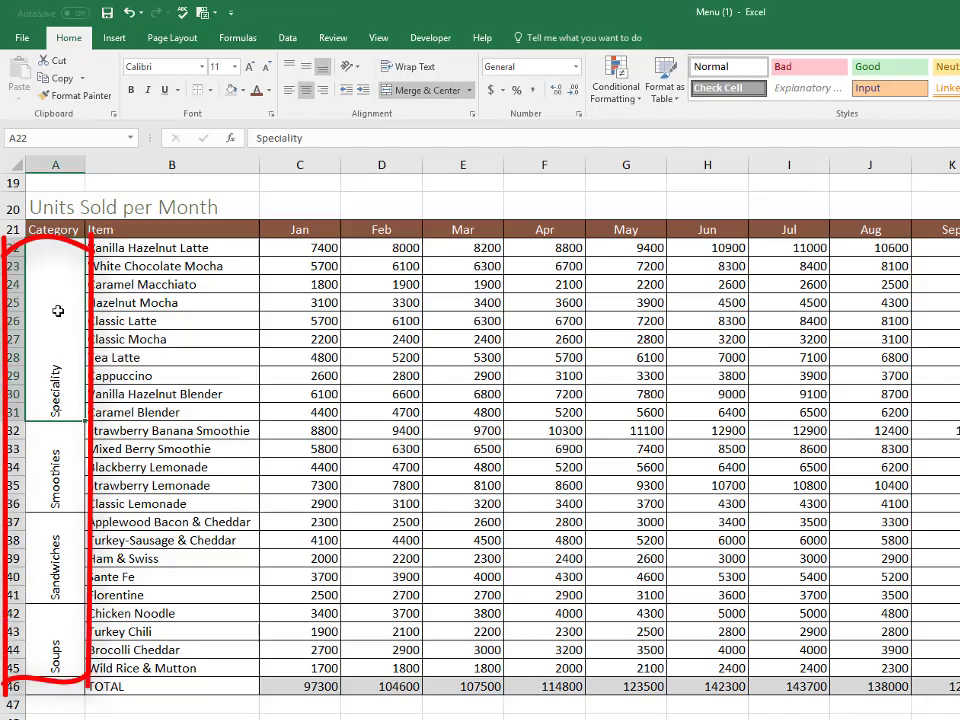
Step: Select the merged Speciality, Smoothies, Sandwiches and Soups category cells together in column A
{"action": "left_click", "coordinate": [46, 453]}
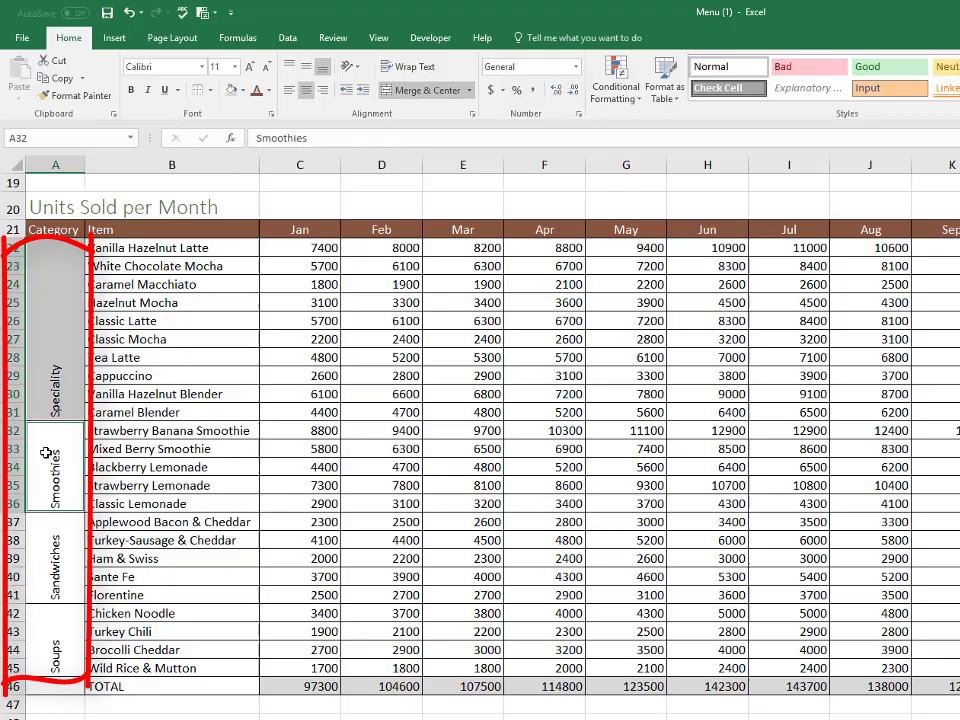
{"action": "left_click", "coordinate": [52, 561]}
{"action": "left_click", "coordinate": [54, 644]}
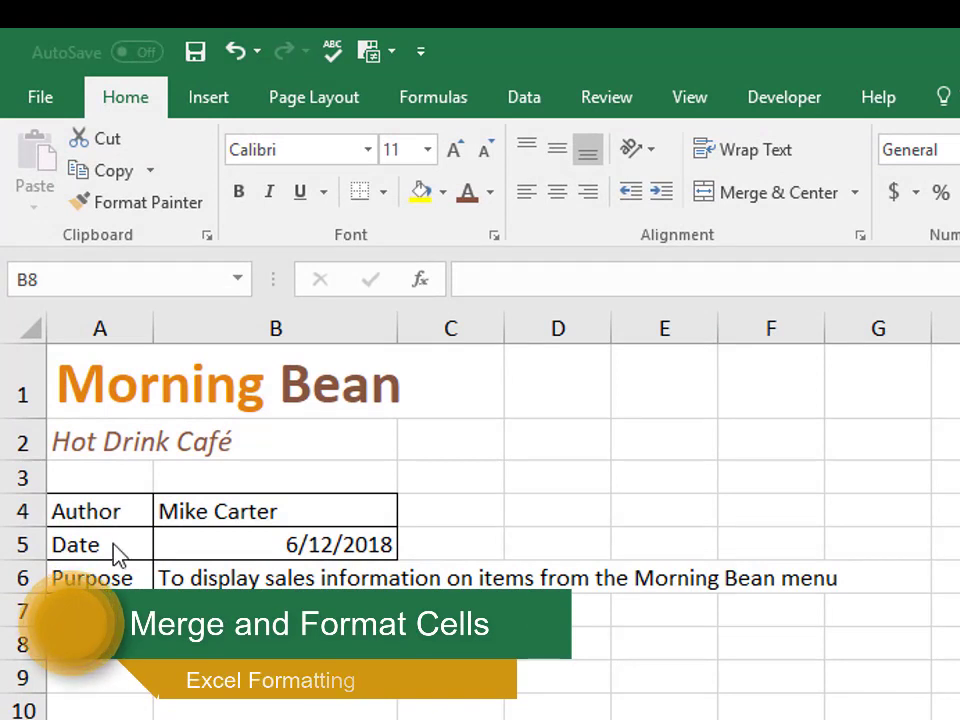
Step: Give the Author, Date and Purpose labels in A4:A6 a dark orange theme fill and white text
{"action": "left_click_drag", "start_coordinate": [109, 514], "coordinate": [113, 578]}
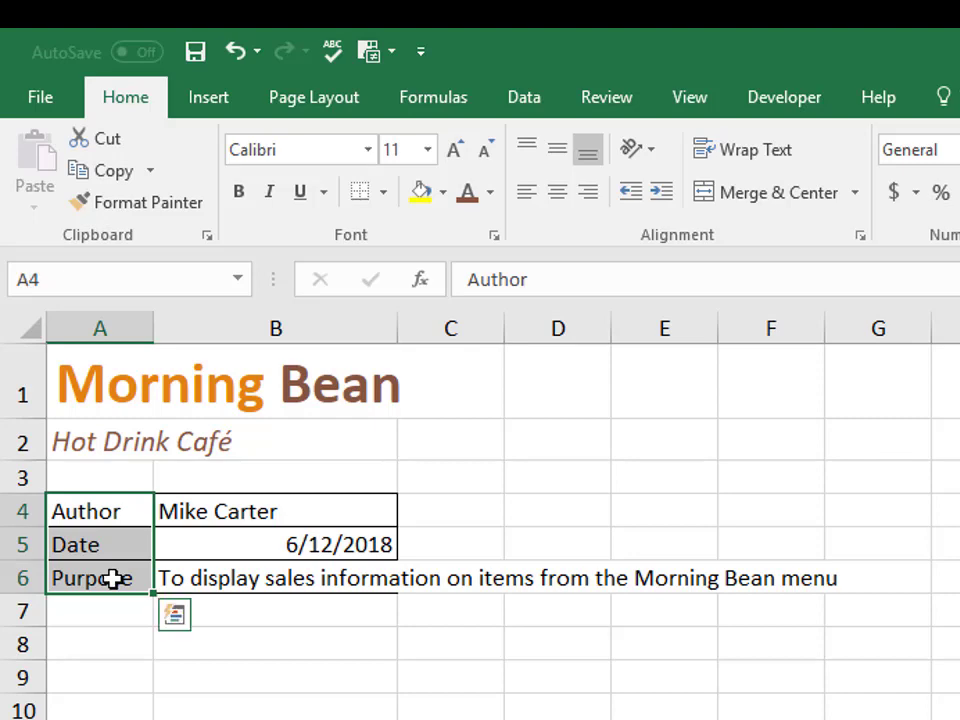
{"action": "left_click", "coordinate": [442, 196]}
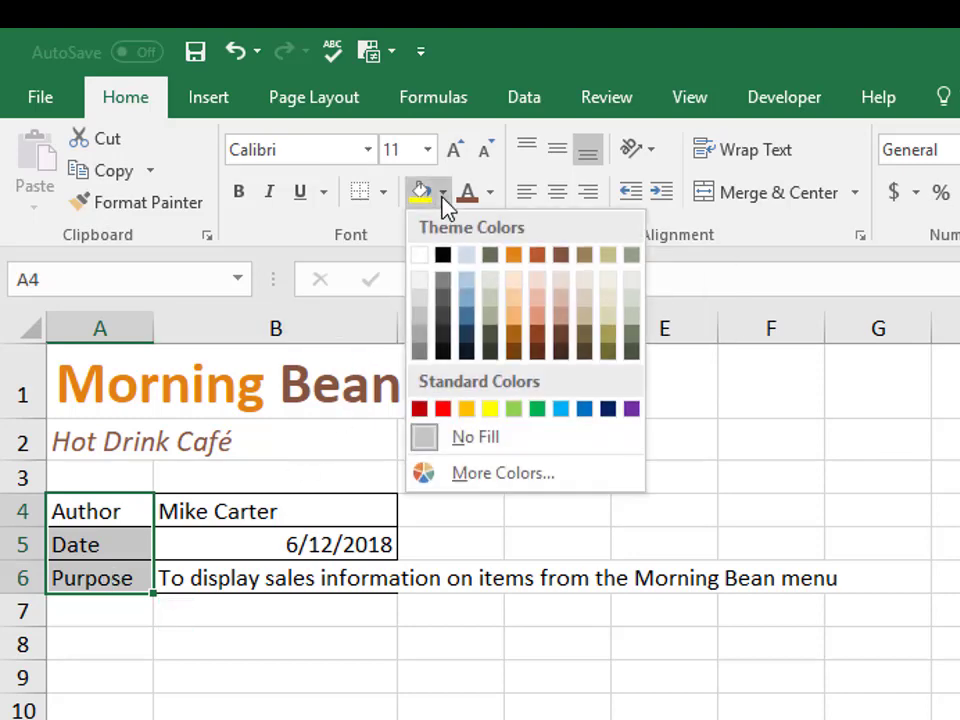
{"action": "left_click", "coordinate": [540, 258]}
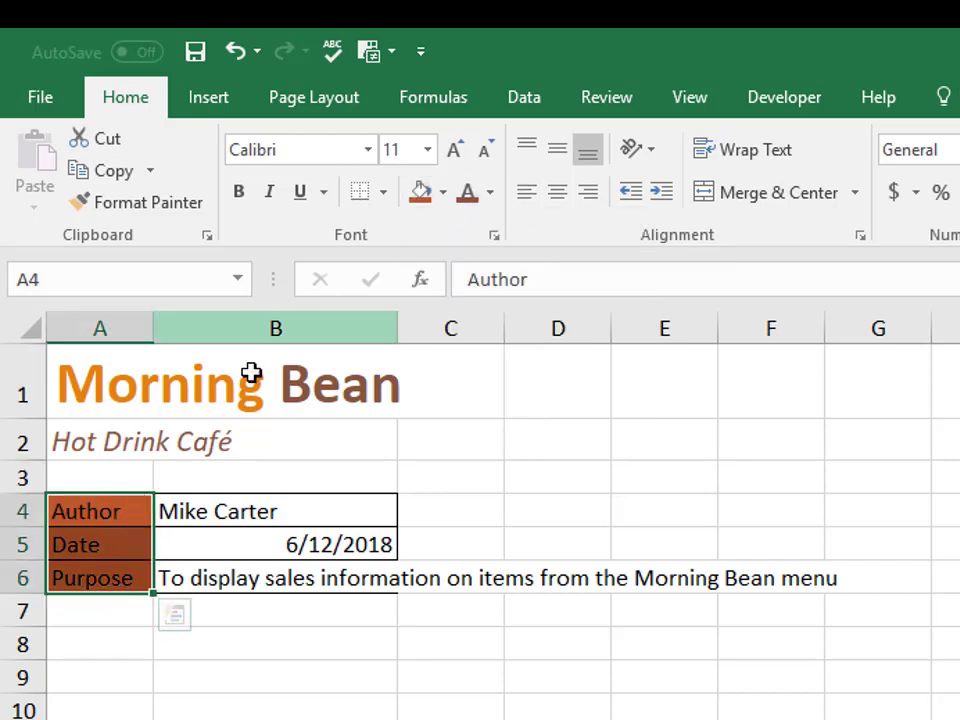
{"action": "left_click", "coordinate": [490, 200]}
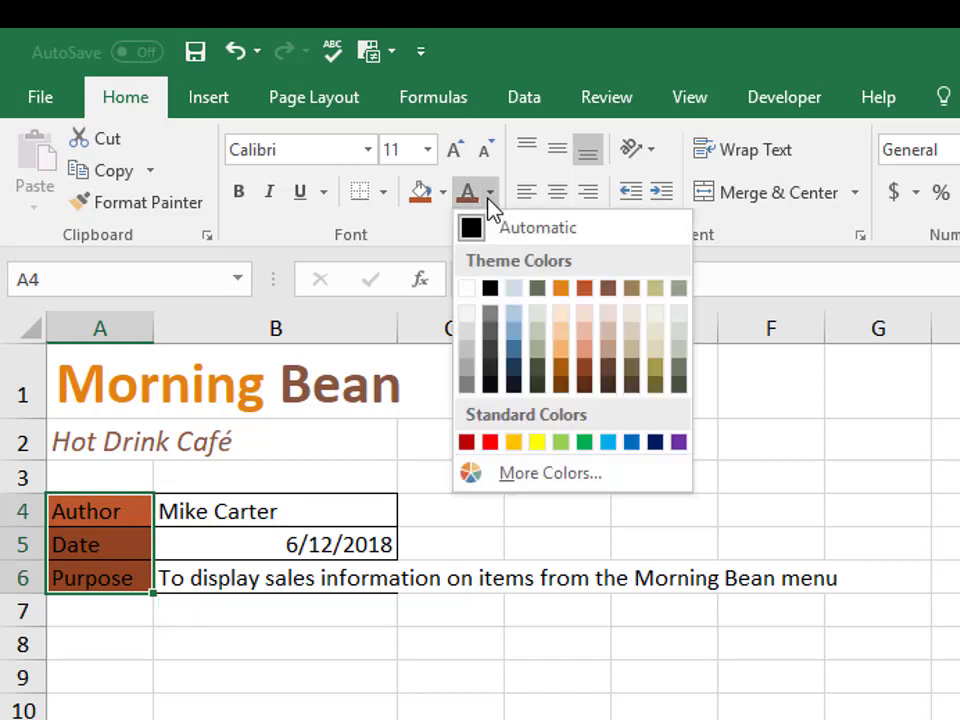
{"action": "left_click", "coordinate": [466, 289]}
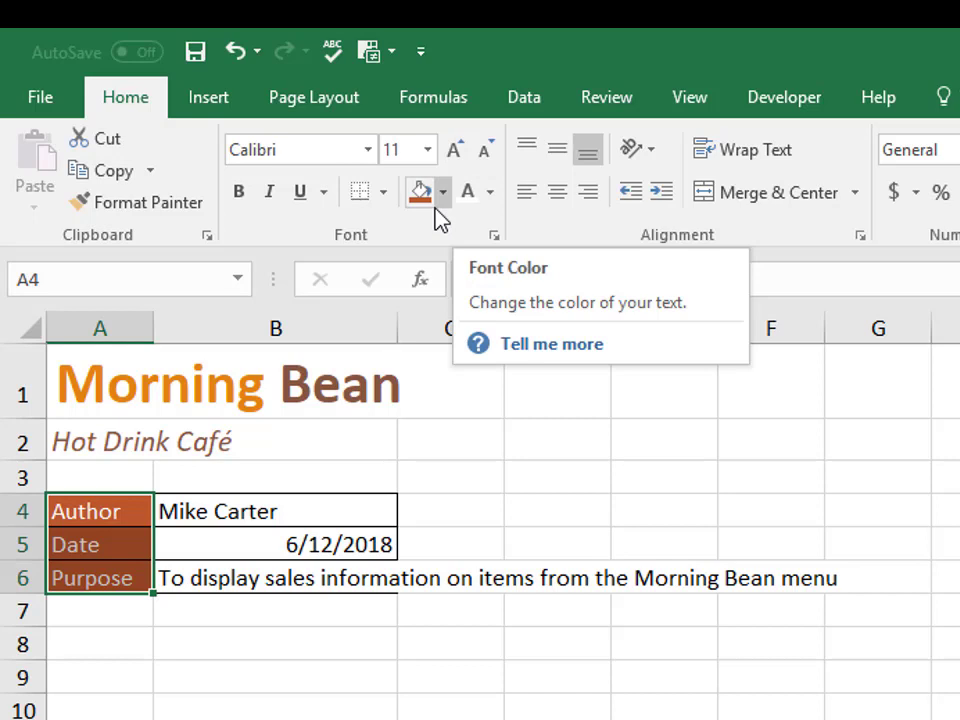
{"action": "left_click", "coordinate": [234, 452]}
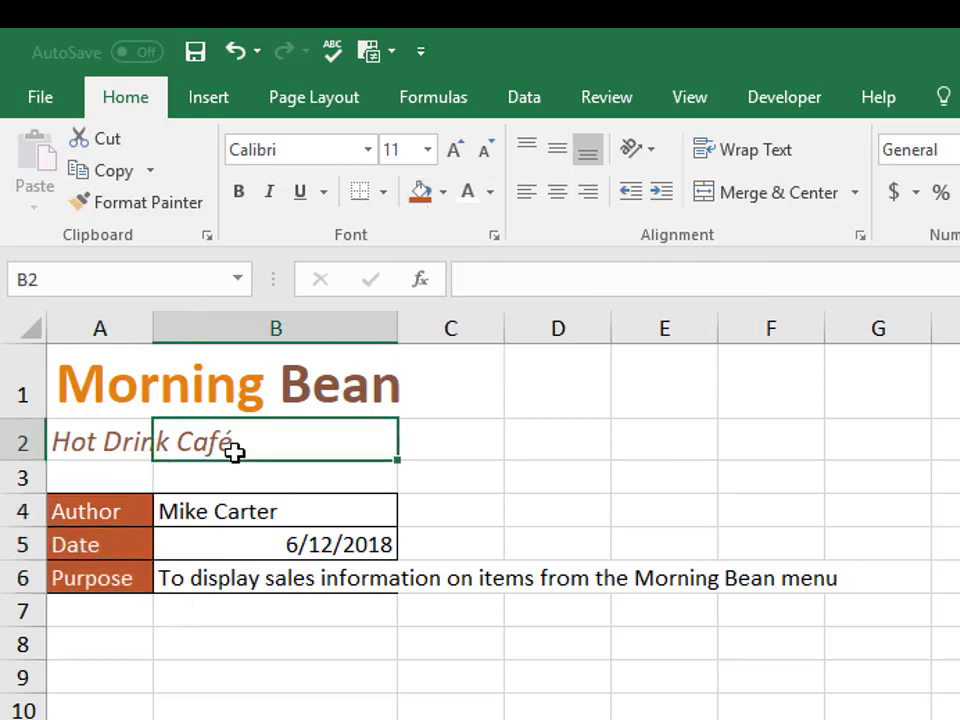
Step: Try Merge & Center on the Morning Bean title across A1:D1 and undo it
{"action": "left_click", "coordinate": [128, 403]}
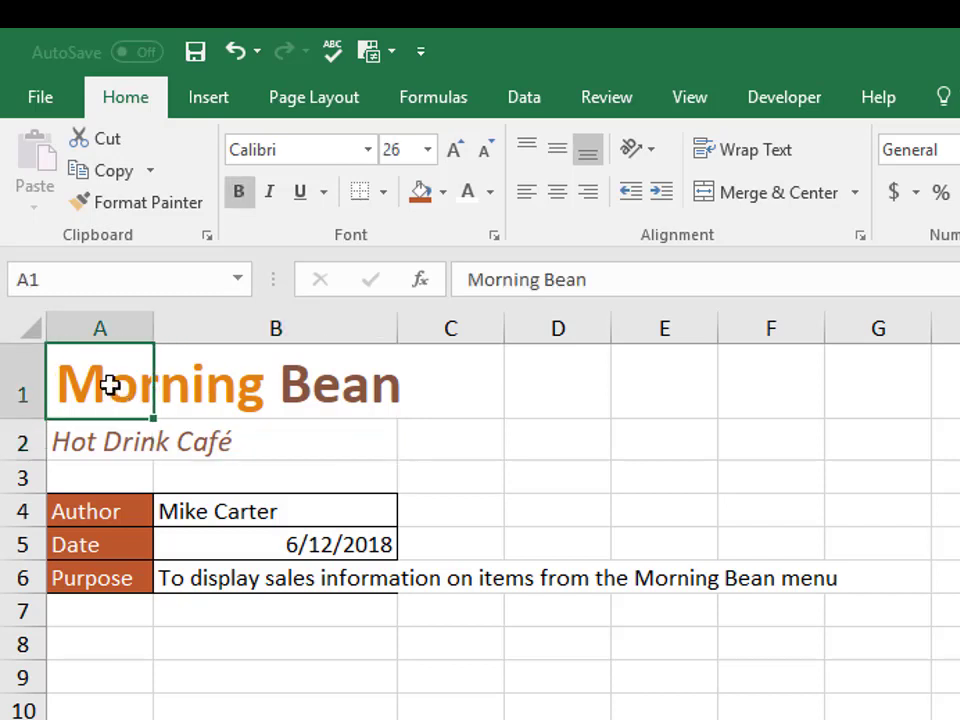
{"action": "left_click_drag", "start_coordinate": [109, 383], "coordinate": [531, 385]}
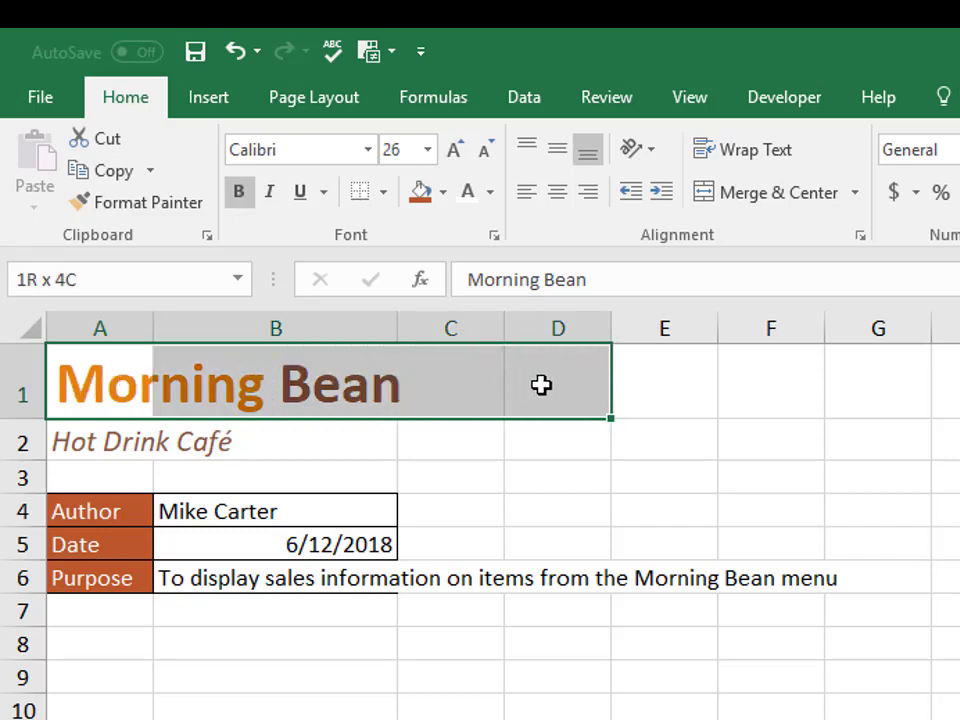
{"action": "left_click", "coordinate": [754, 193]}
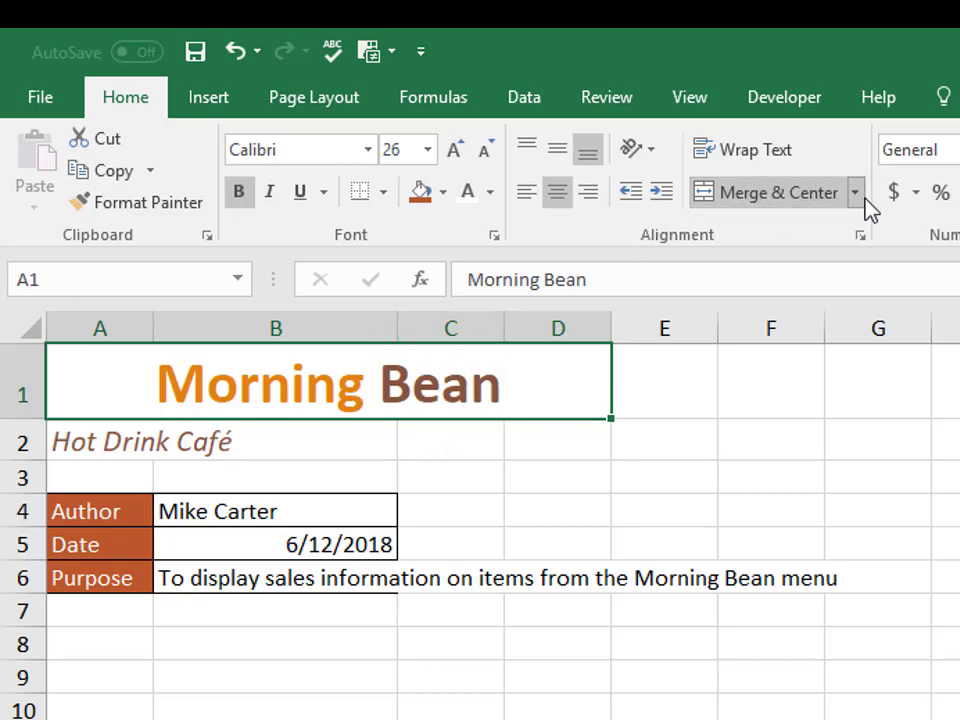
{"action": "left_click", "coordinate": [233, 50]}
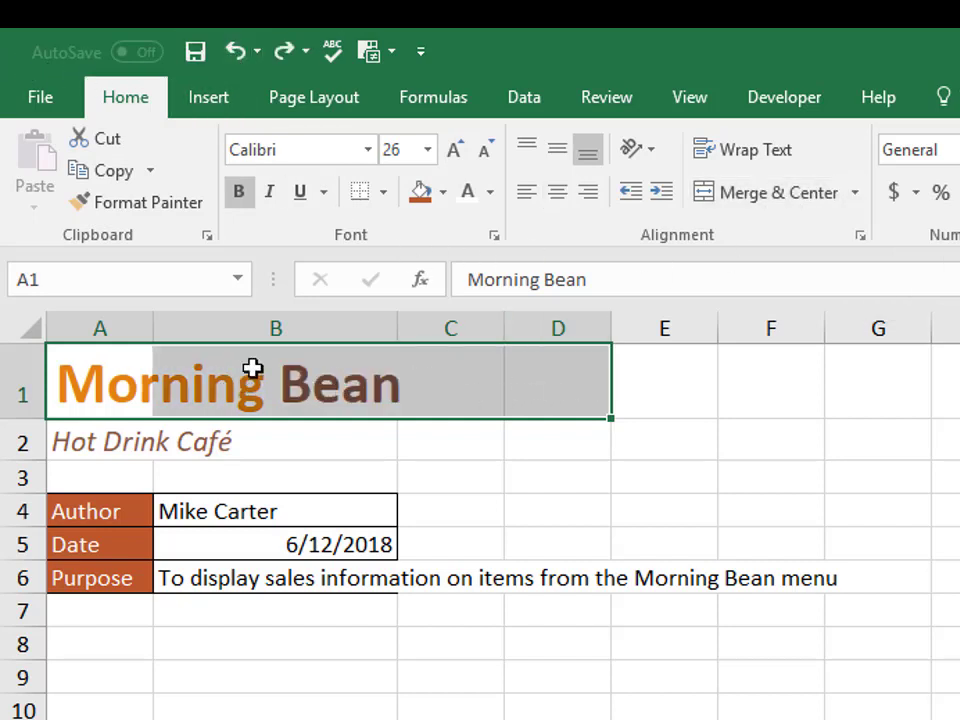
Step: Merge the Morning Bean title across A1:D1 with Merge Across, keeping the text uncentered
{"action": "left_click", "coordinate": [855, 193]}
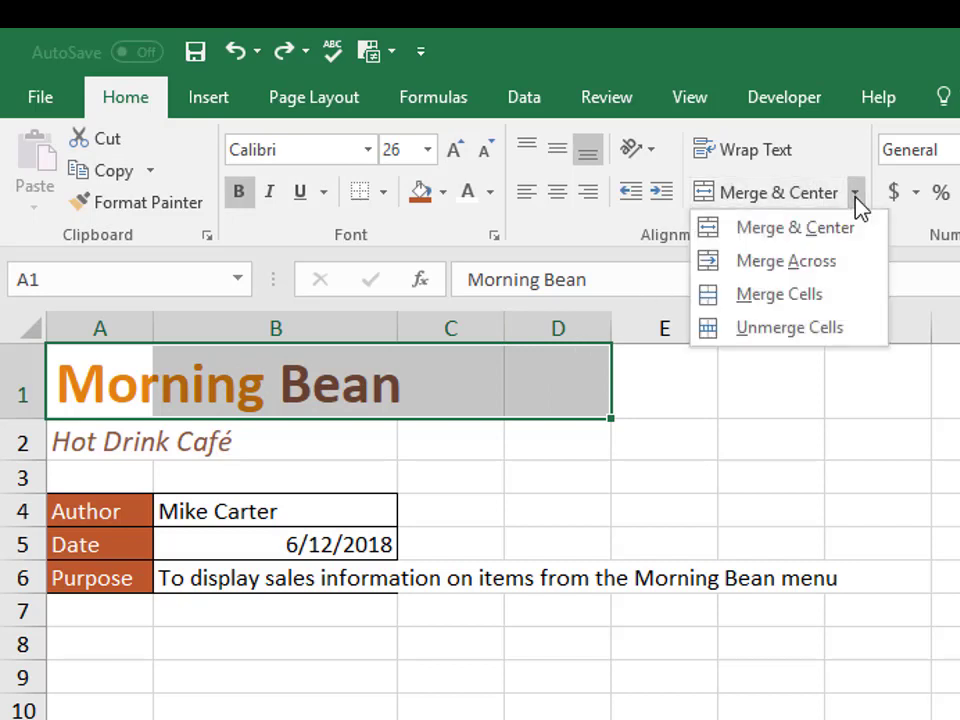
{"action": "left_click", "coordinate": [843, 270]}
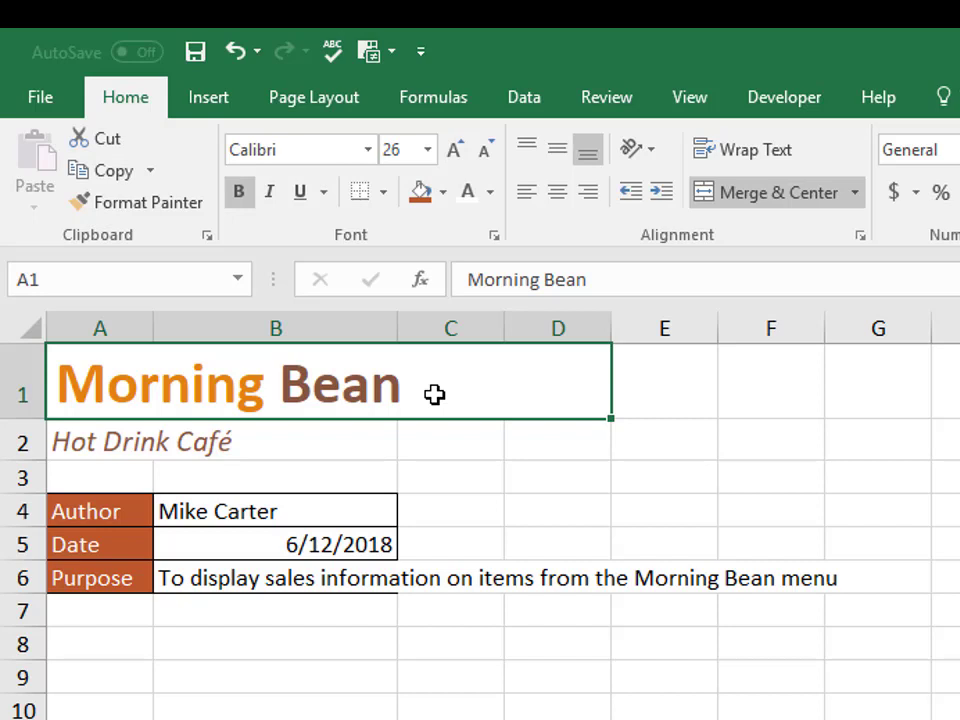
{"action": "left_click", "coordinate": [856, 192]}
{"action": "left_click", "coordinate": [858, 192]}
Step: Merge and center the Hot Drink Café subtitle across A2:D2
{"action": "left_click_drag", "start_coordinate": [62, 448], "coordinate": [530, 446]}
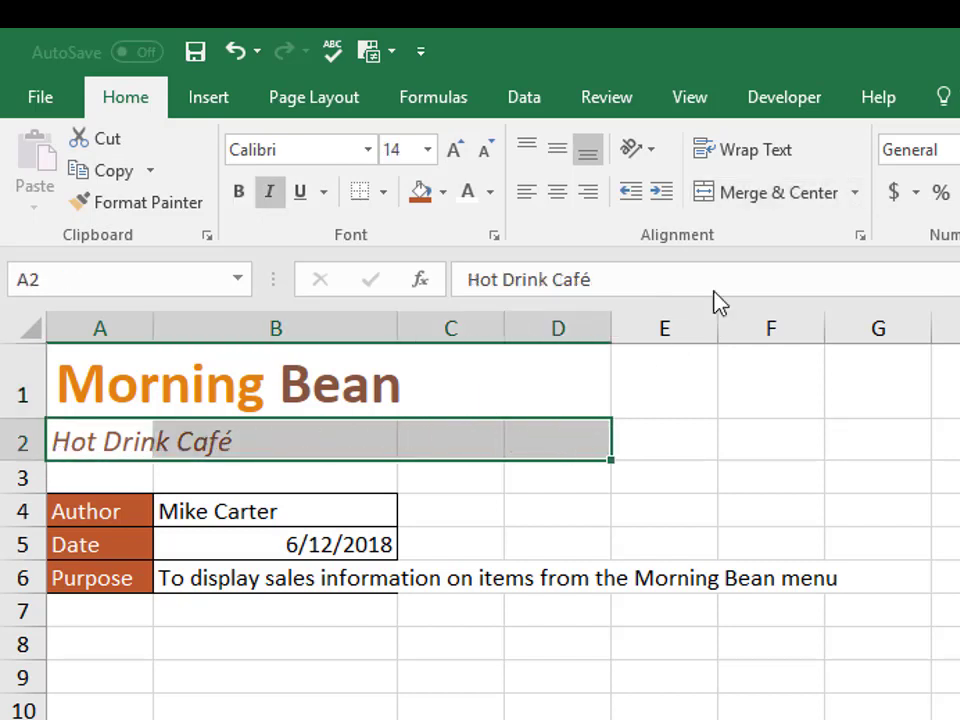
{"action": "left_click", "coordinate": [757, 197]}
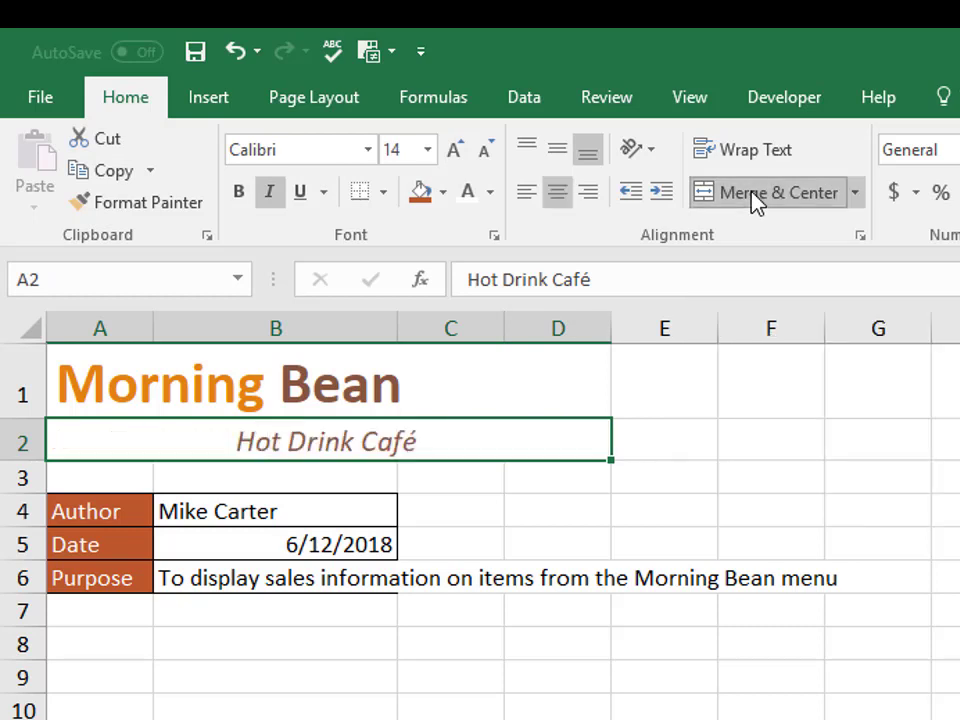
{"action": "left_click", "coordinate": [529, 516]}
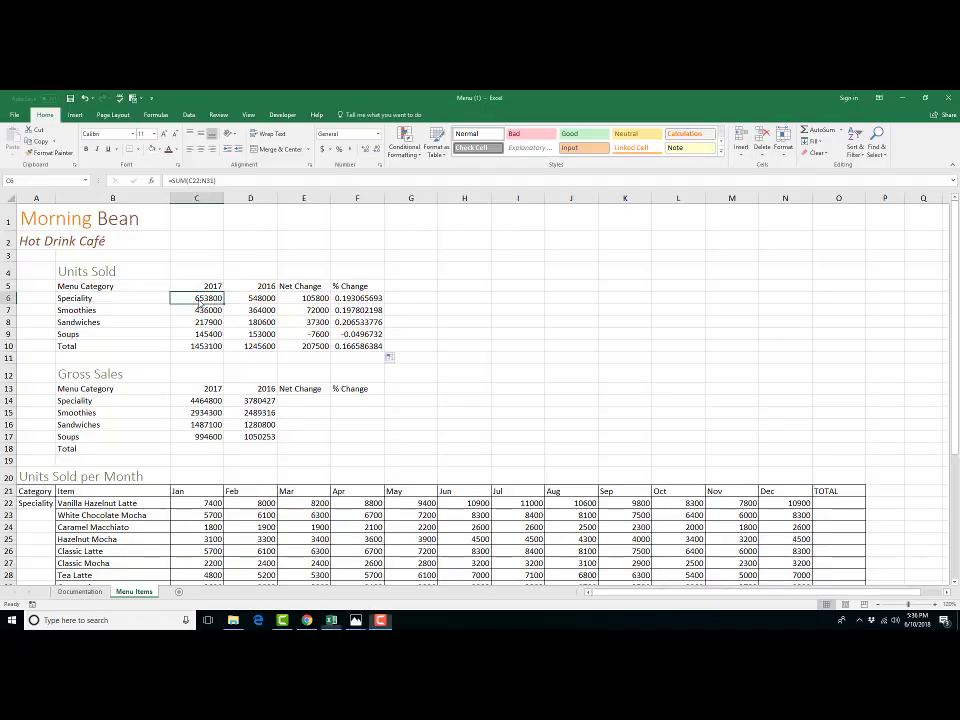
Step: Apply the comma number style without decimal places to the Units Sold figures in C6:E10
{"action": "left_click_drag", "start_coordinate": [218, 311], "coordinate": [302, 346]}
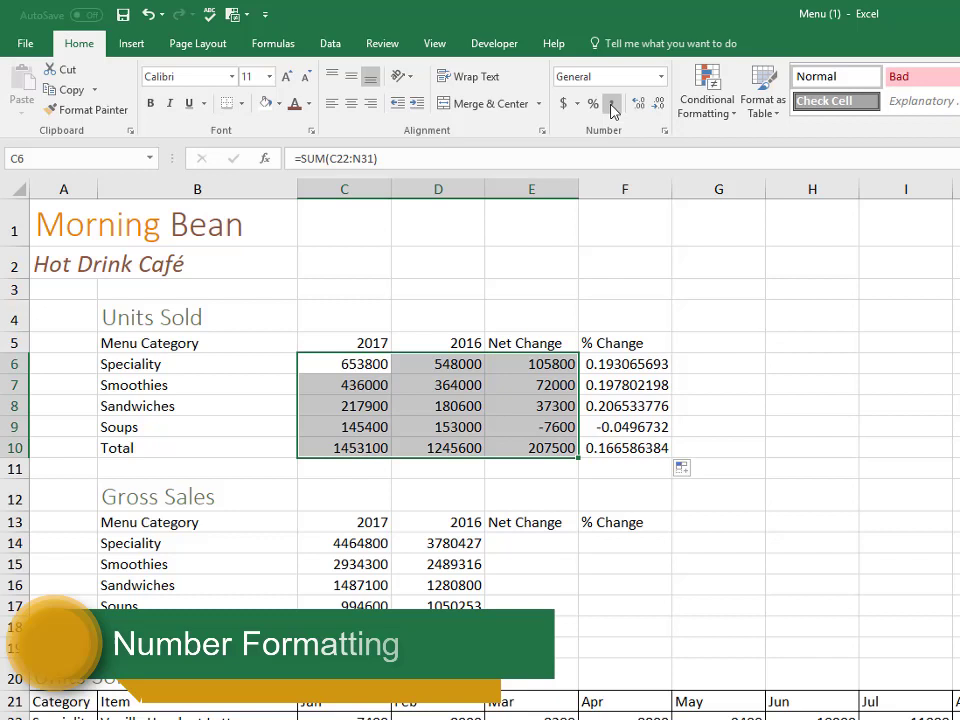
{"action": "left_click", "coordinate": [613, 106]}
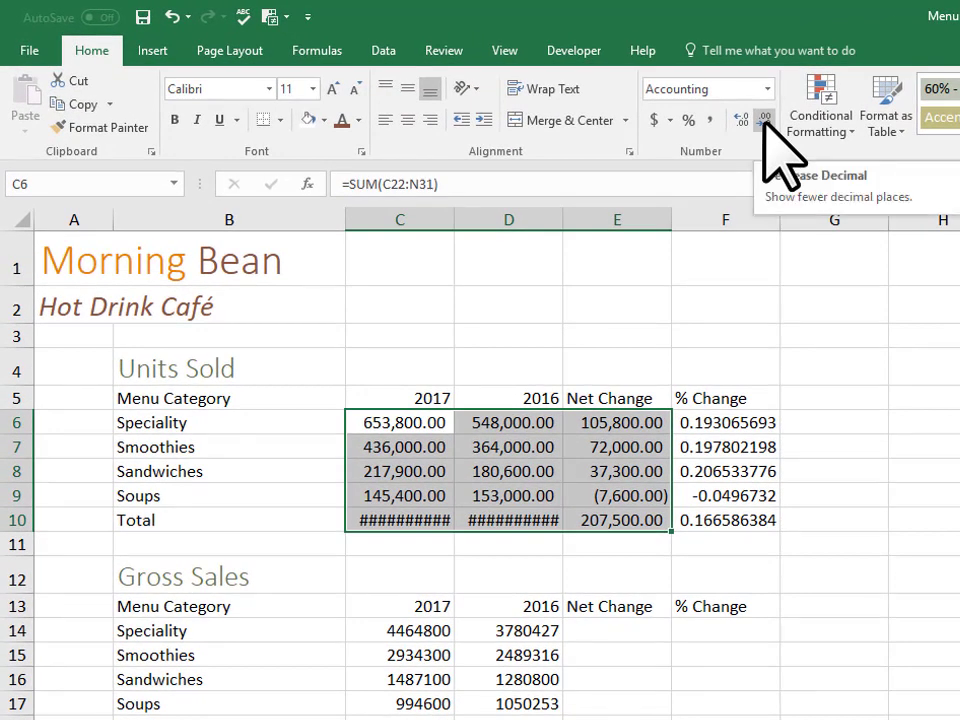
{"action": "left_click", "coordinate": [764, 118]}
{"action": "left_click", "coordinate": [764, 118]}
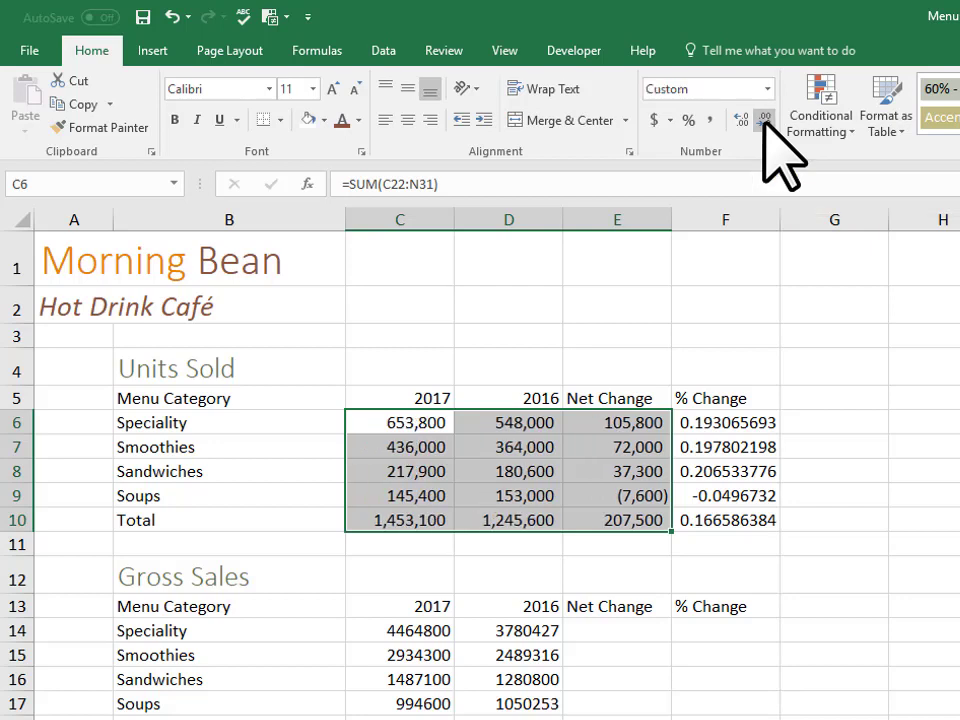
Step: Format the Units Sold % Change values in F6:F10 as percentages with two decimal places
{"action": "left_click", "coordinate": [621, 425]}
{"action": "left_click_drag", "start_coordinate": [729, 418], "coordinate": [729, 525]}
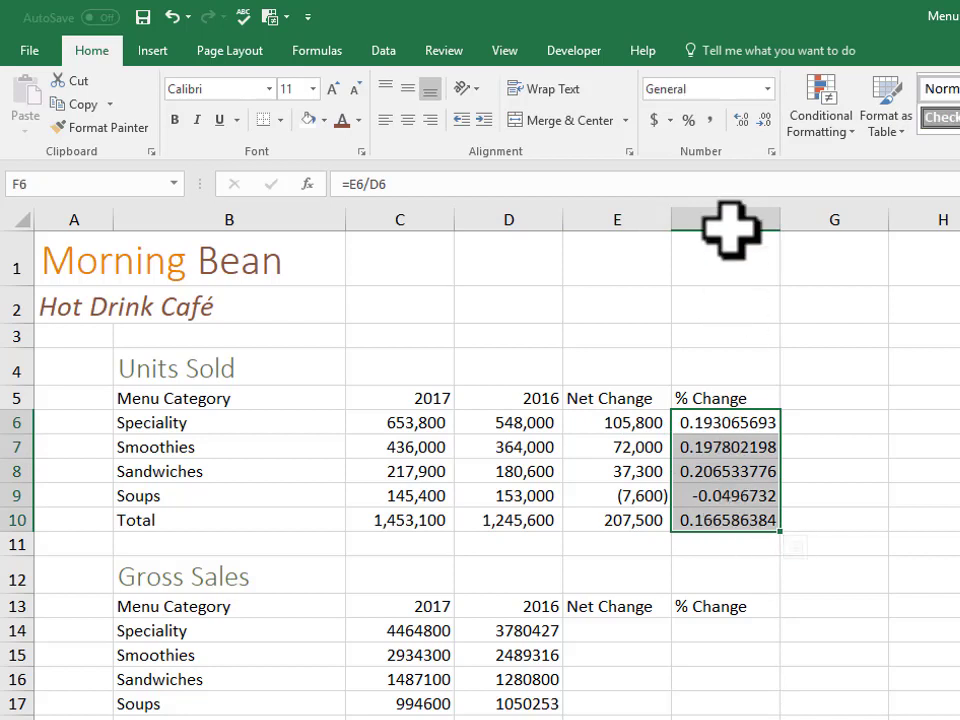
{"action": "left_click", "coordinate": [690, 120]}
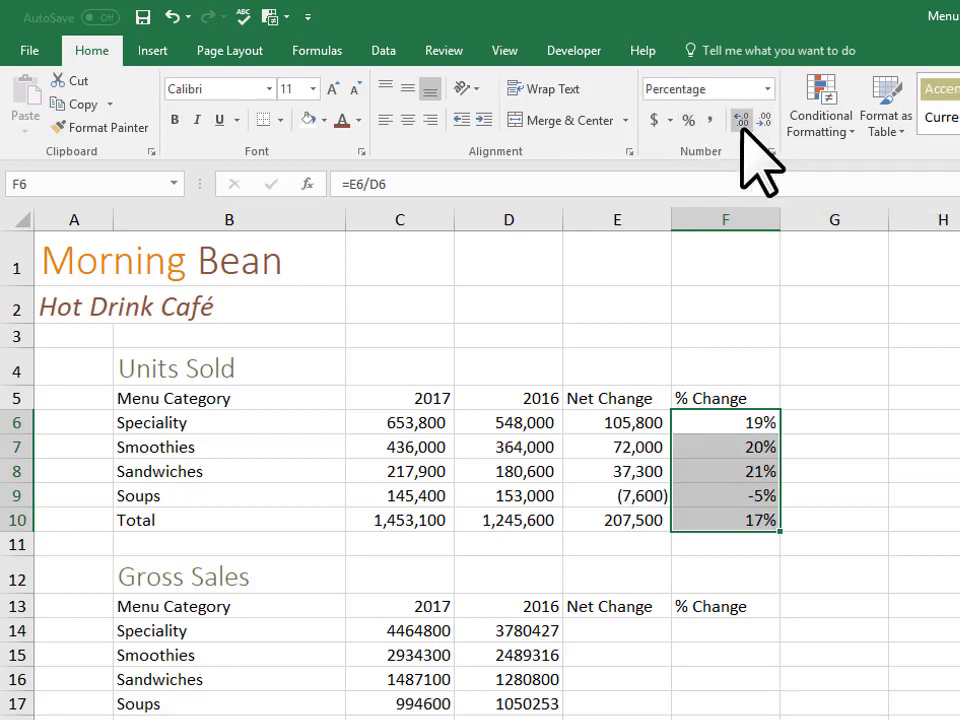
{"action": "left_click", "coordinate": [741, 121]}
{"action": "left_click", "coordinate": [741, 121]}
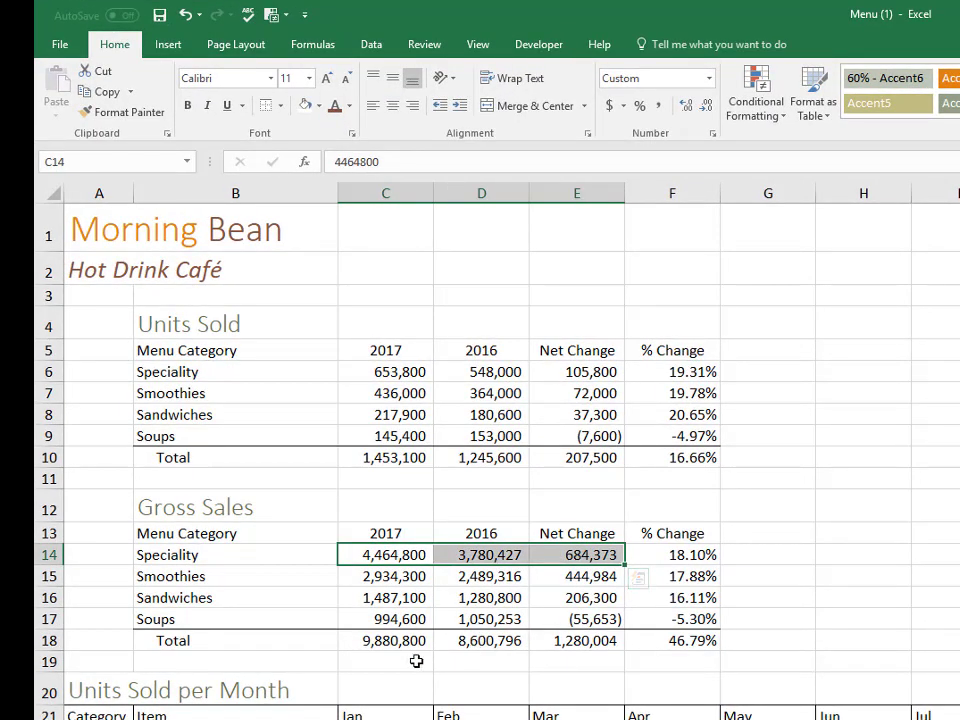
Step: Apply the dollar accounting format without decimals to the Gross Sales Speciality and Total rows, C14:E14 and C18:E18
{"action": "left_click_drag", "start_coordinate": [399, 639], "coordinate": [560, 641]}
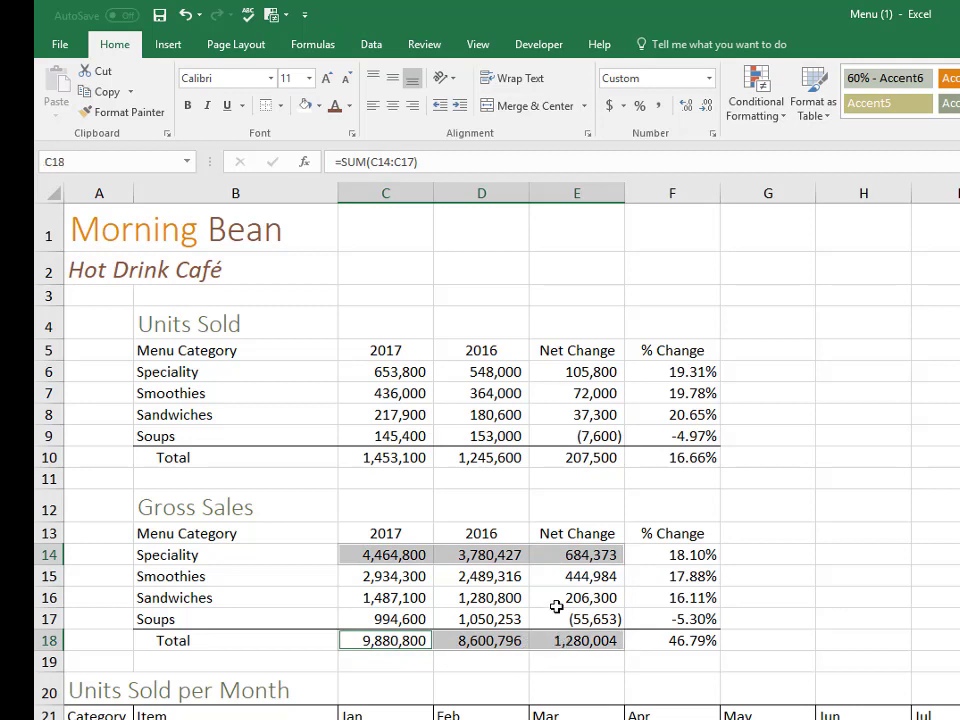
{"action": "left_click", "coordinate": [609, 106]}
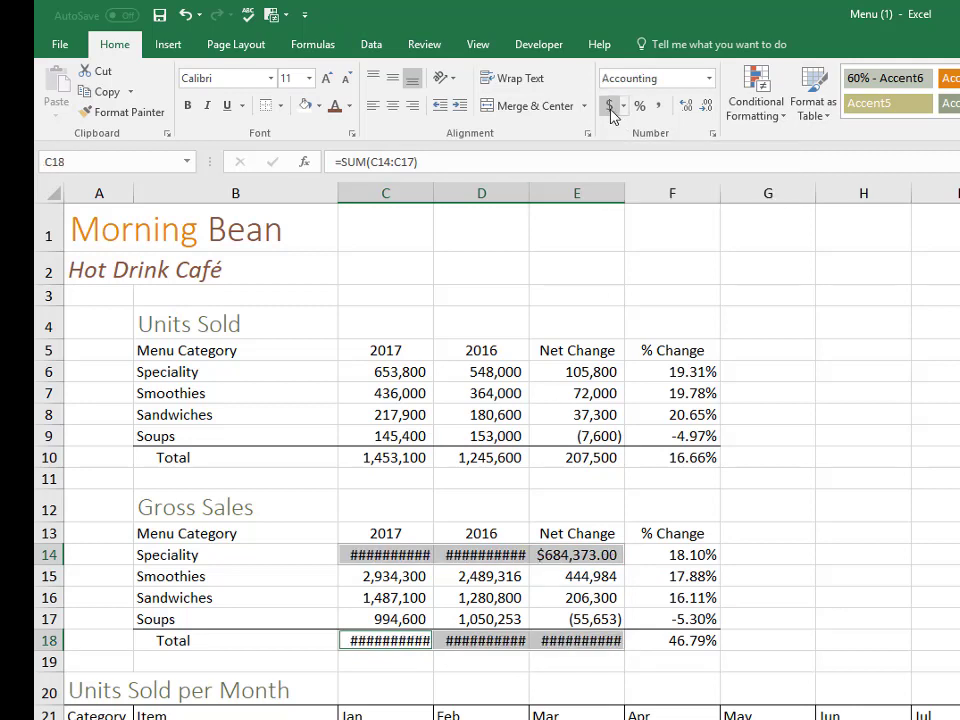
{"action": "left_click", "coordinate": [705, 108]}
{"action": "left_click", "coordinate": [705, 108]}
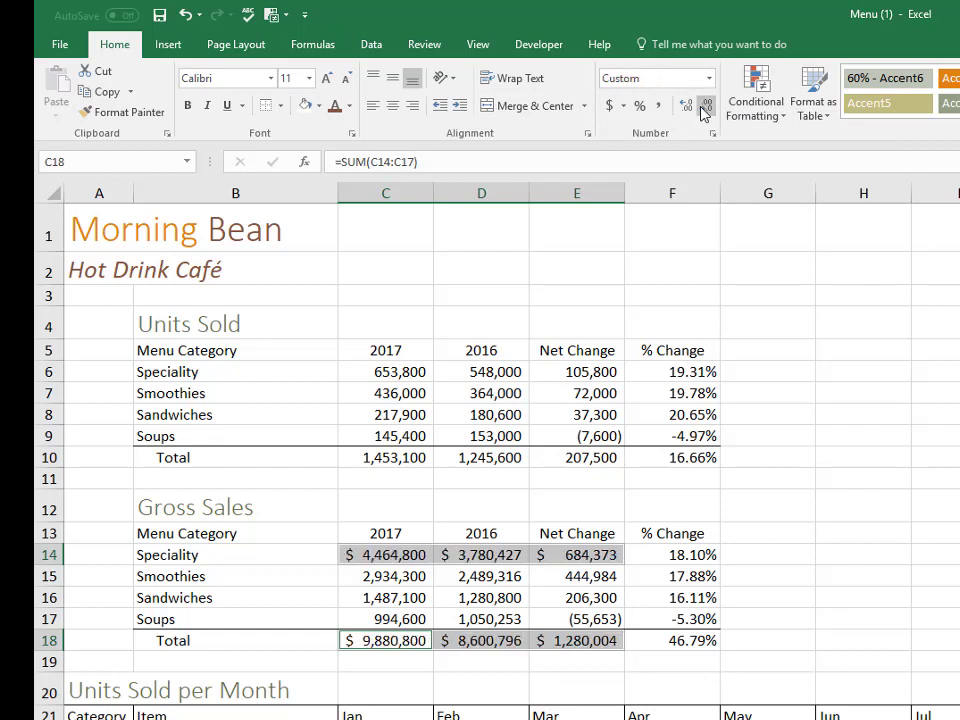
{"action": "left_click", "coordinate": [530, 681]}
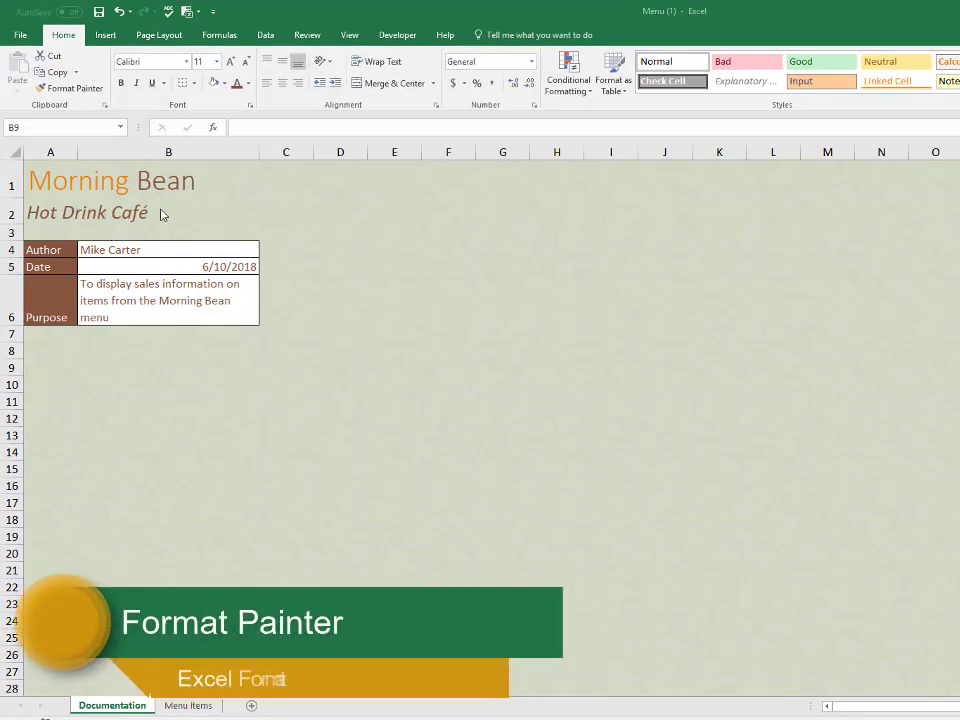
Step: Copy the formatting of A1:A2 on the Documentation sheet to A1:A2 on the Menu Items sheet with Format Painter
{"action": "left_click", "coordinate": [190, 706]}
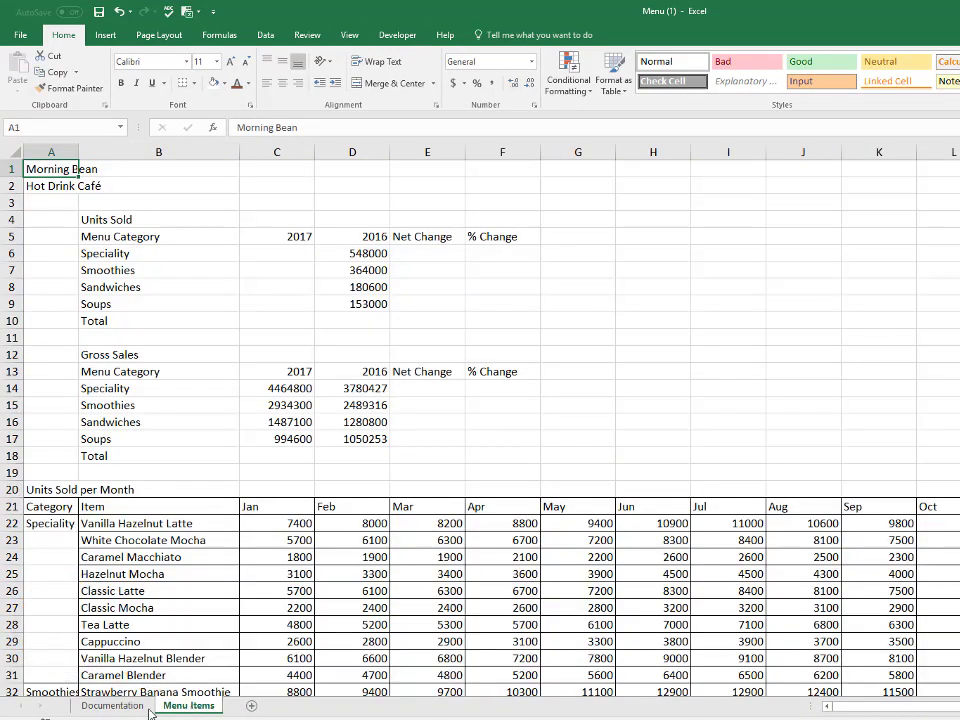
{"action": "left_click", "coordinate": [112, 706]}
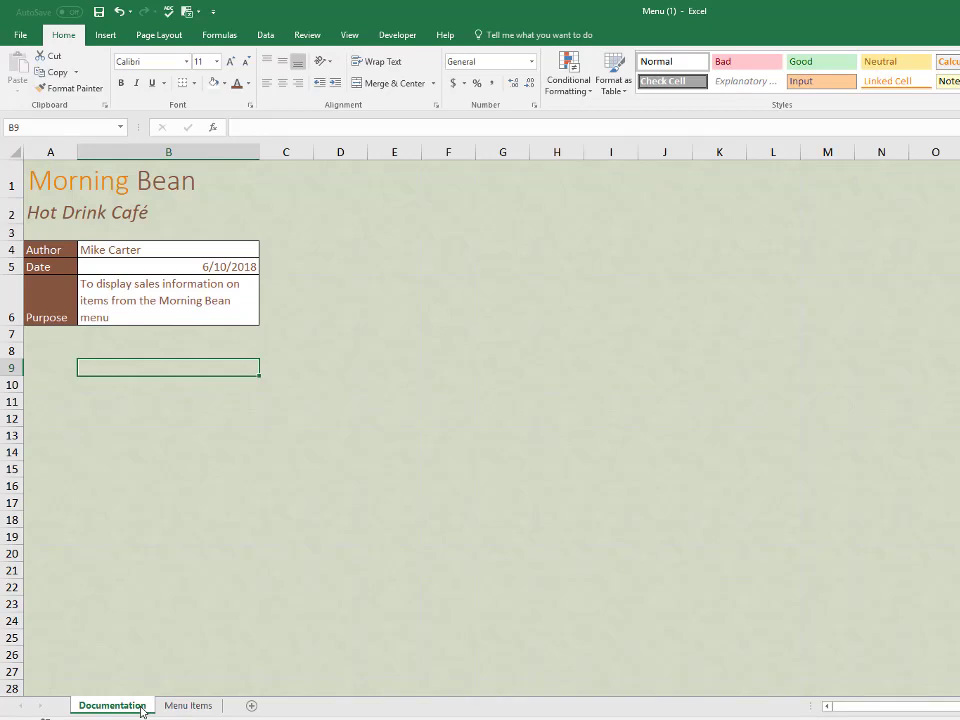
{"action": "left_click", "coordinate": [50, 189]}
{"action": "left_click_drag", "start_coordinate": [50, 189], "coordinate": [58, 212]}
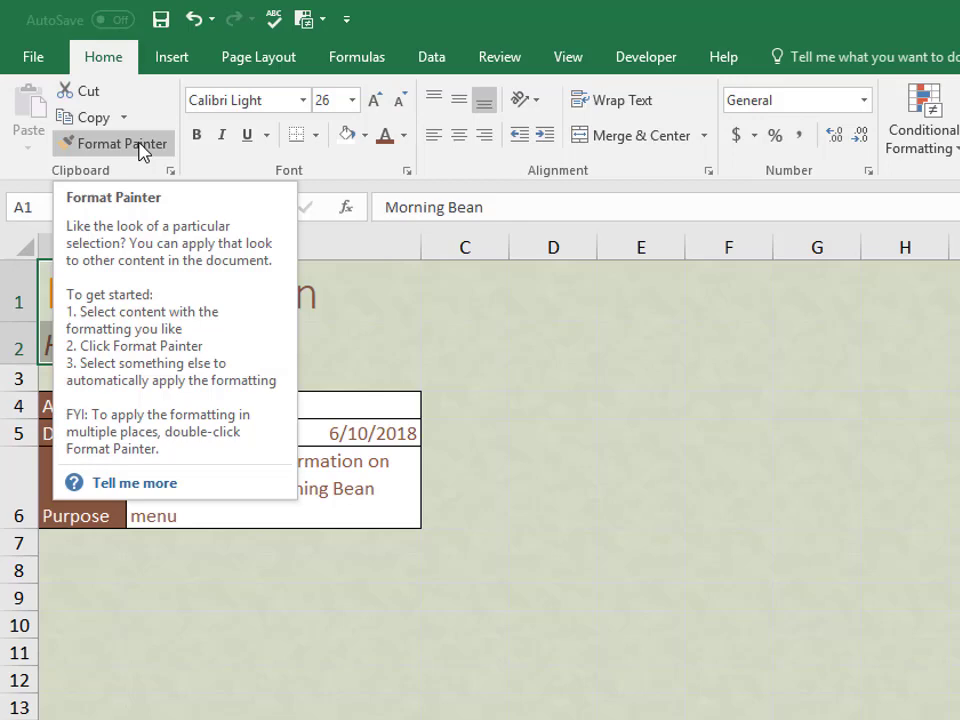
{"action": "left_click", "coordinate": [141, 150]}
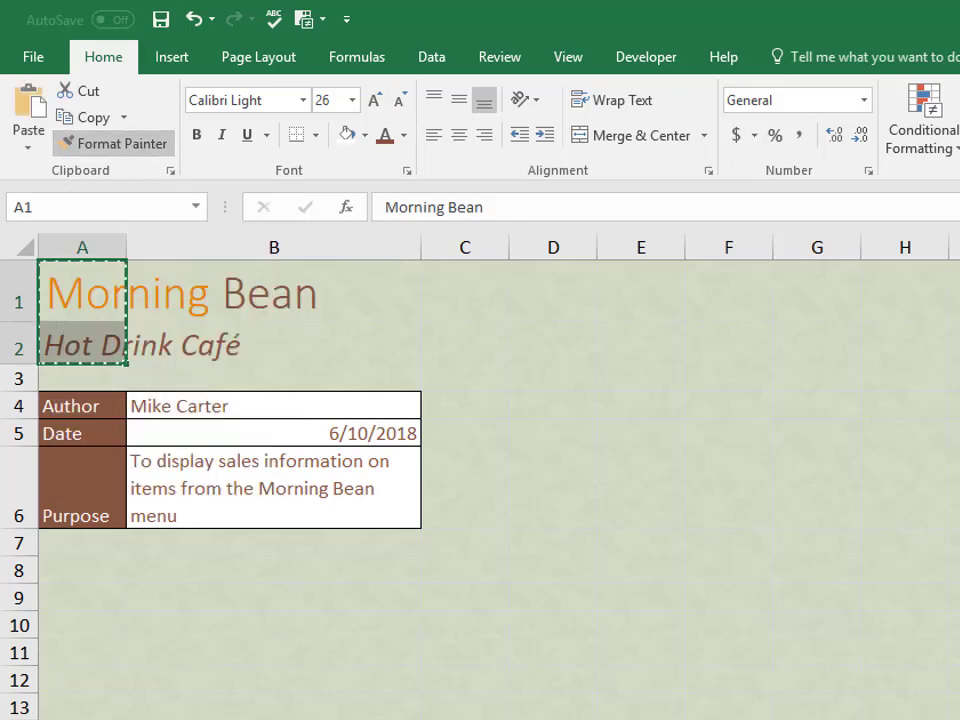
{"action": "key", "text": "ctrl+Page_Down"}
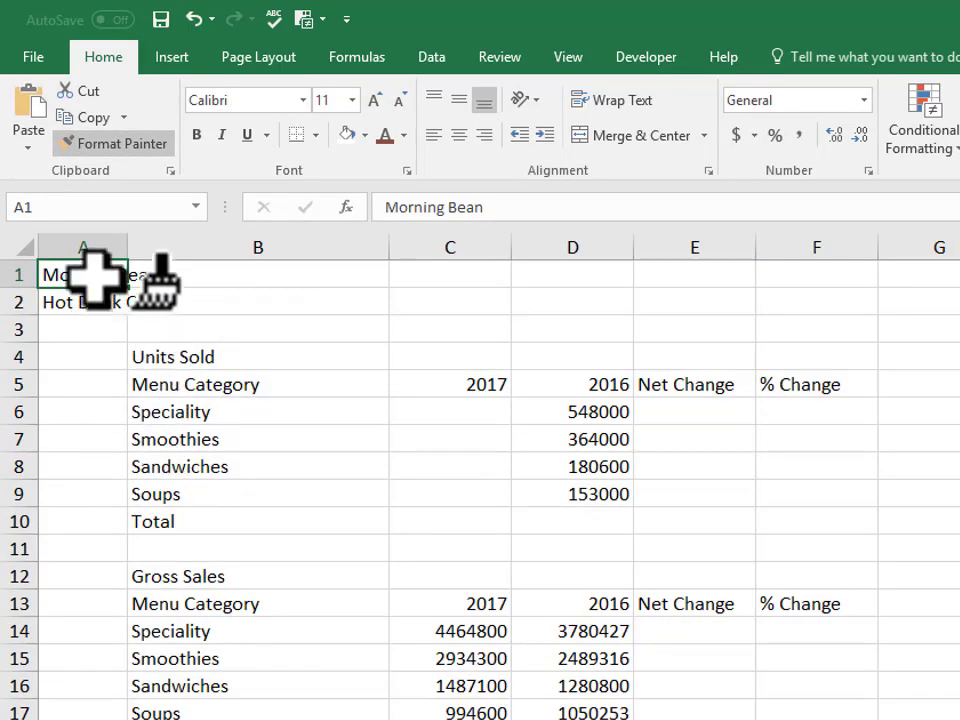
{"action": "left_click_drag", "start_coordinate": [93, 274], "coordinate": [99, 294]}
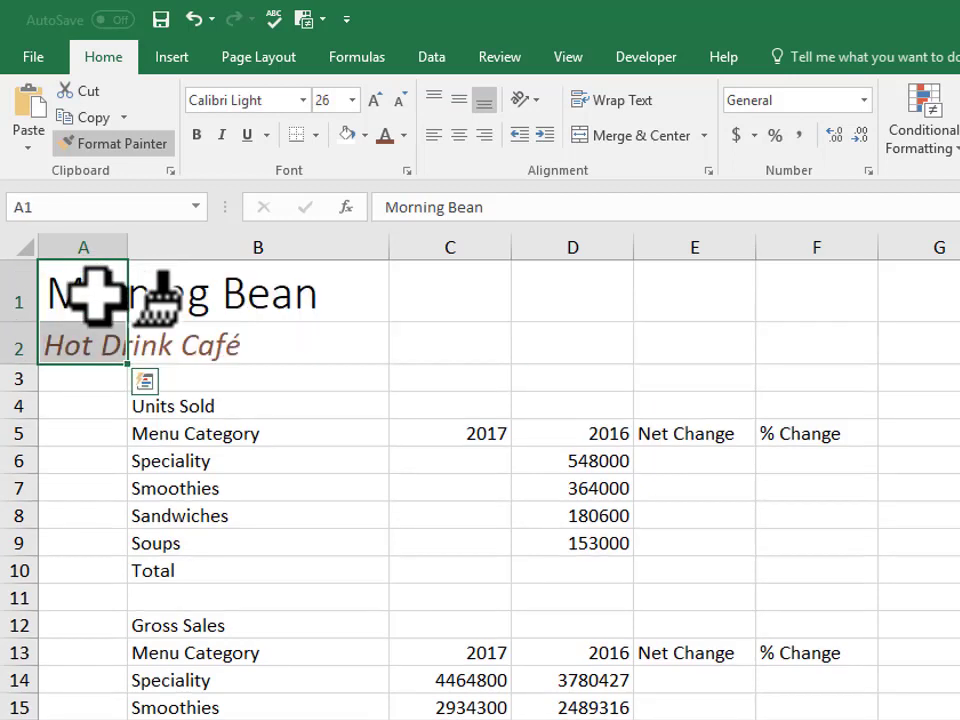
{"action": "left_click", "coordinate": [90, 400]}
Step: Color only the word Morning in the A1 title with the orange theme font color
{"action": "left_click", "coordinate": [145, 290]}
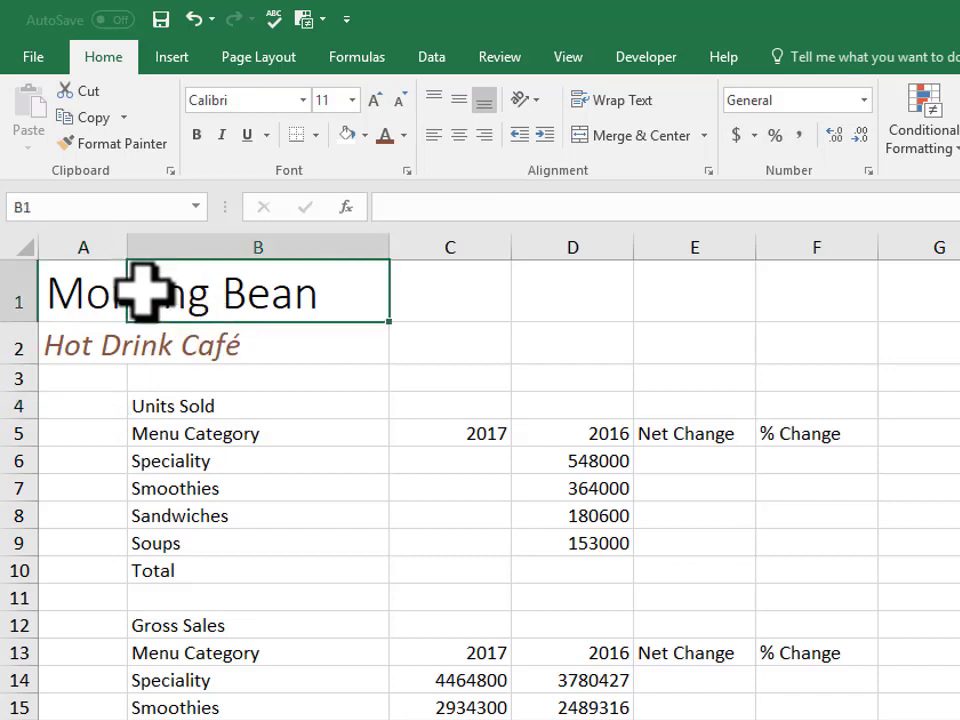
{"action": "left_click", "coordinate": [79, 293]}
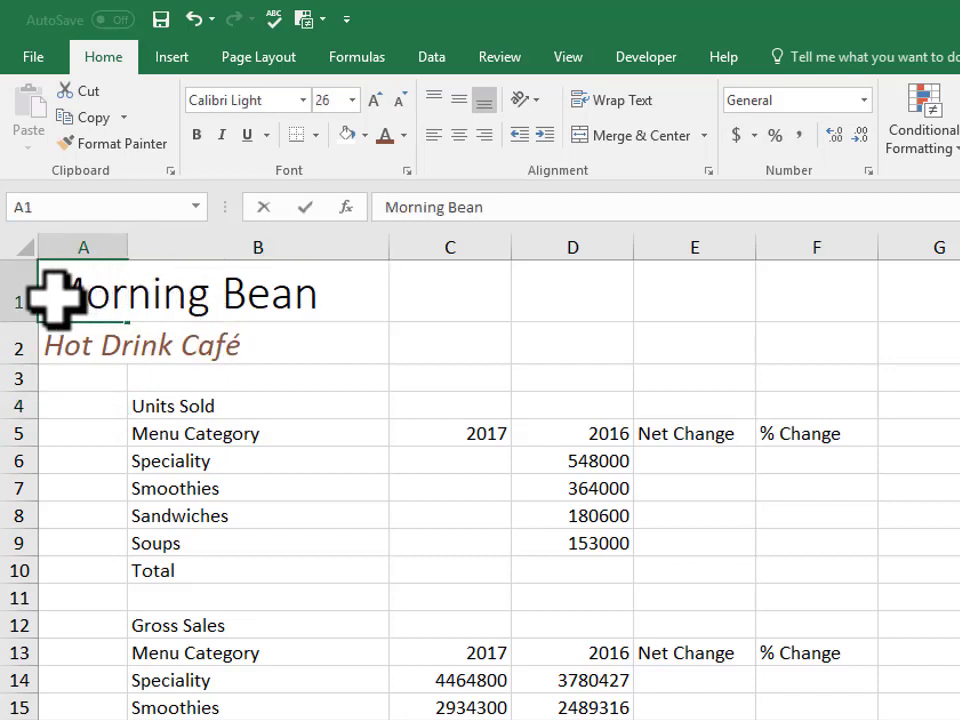
{"action": "double_click", "coordinate": [80, 293]}
{"action": "left_click_drag", "start_coordinate": [46, 293], "coordinate": [210, 300]}
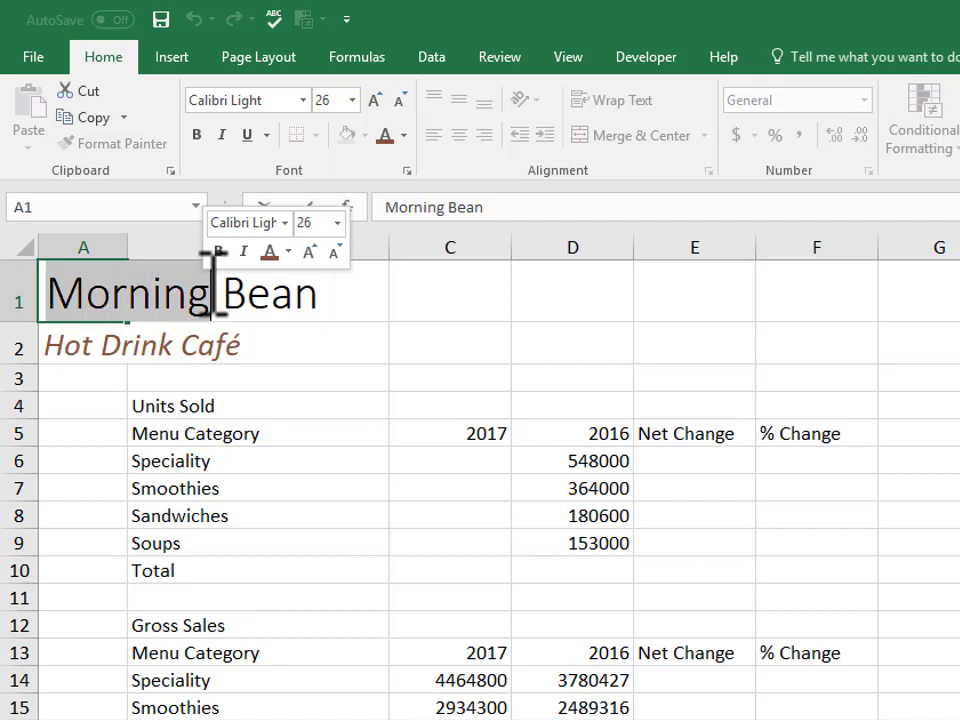
{"action": "left_click", "coordinate": [403, 135]}
{"action": "left_click", "coordinate": [468, 220]}
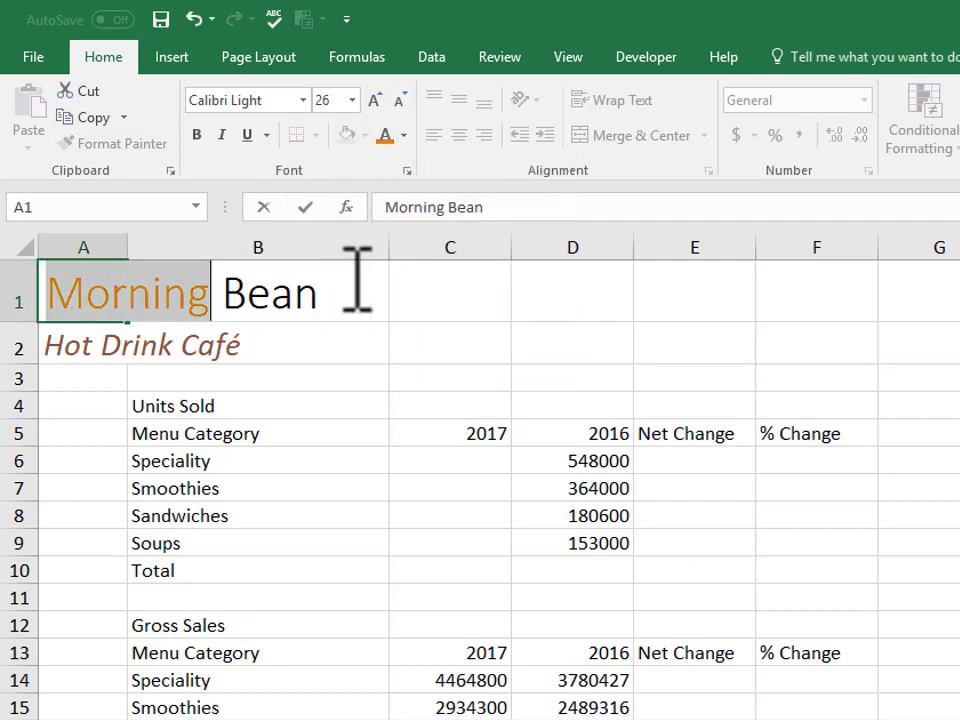
Step: Color the word Bean in the A1 title with the brown theme font color and finish editing the cell
{"action": "left_click_drag", "start_coordinate": [330, 300], "coordinate": [222, 320]}
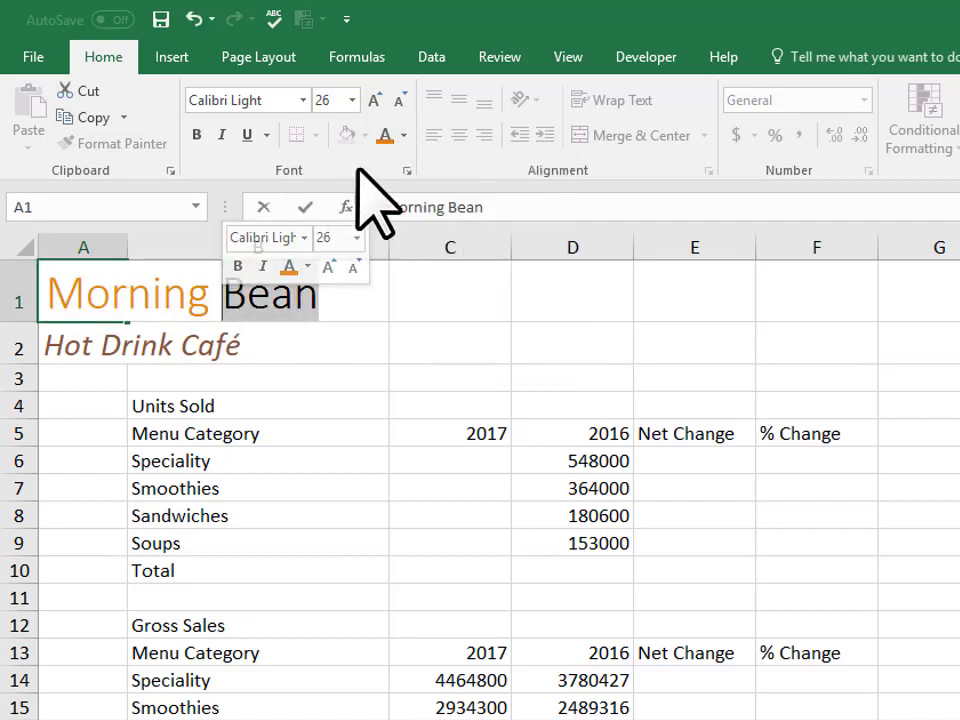
{"action": "left_click", "coordinate": [403, 135]}
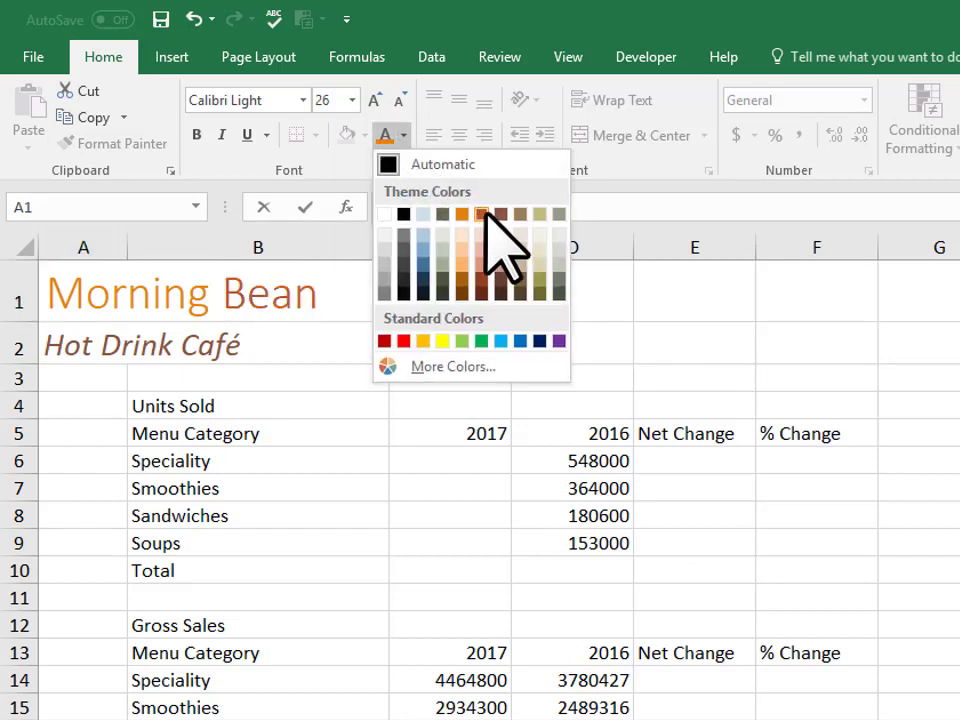
{"action": "left_click", "coordinate": [483, 214]}
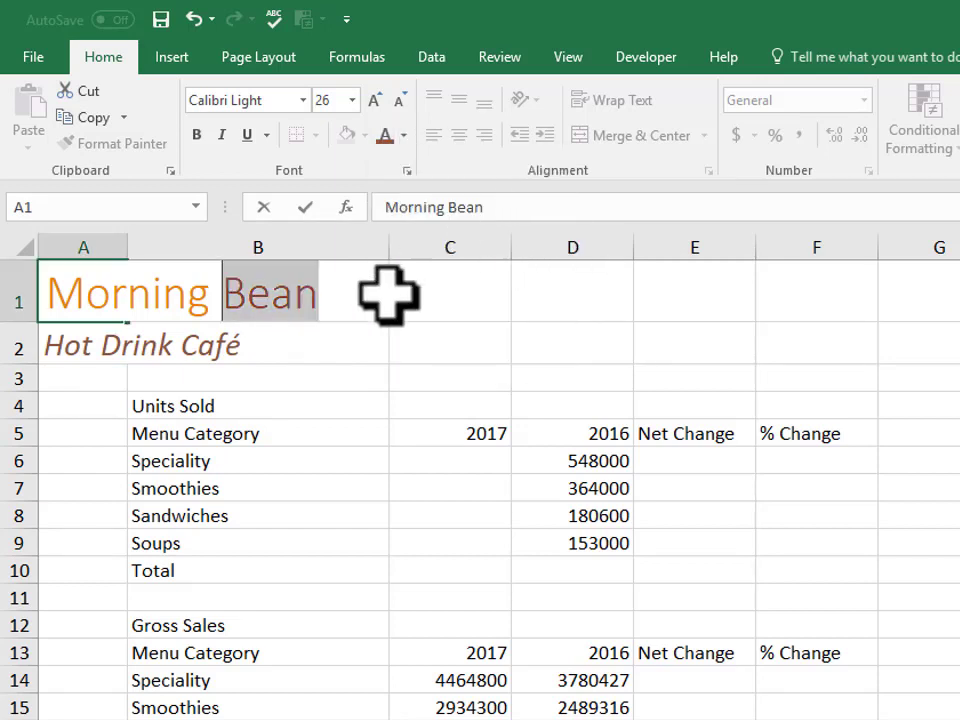
{"action": "left_click", "coordinate": [74, 405]}
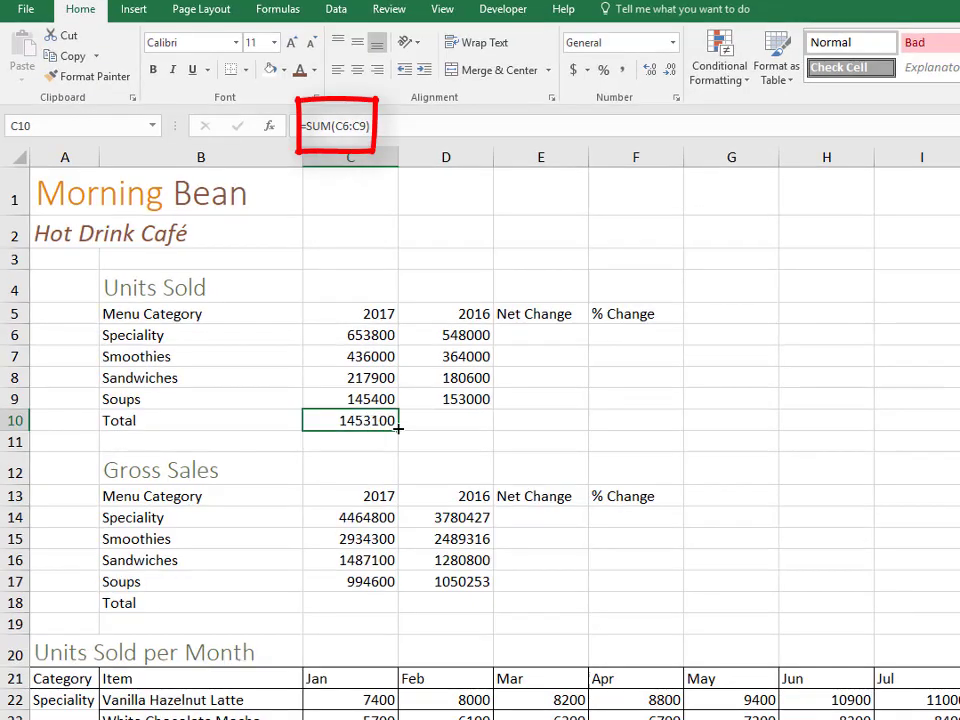
Step: Try filling the Units Sold total formula from C10 into D10 and undo it
{"action": "left_click_drag", "start_coordinate": [398, 428], "coordinate": [480, 428]}
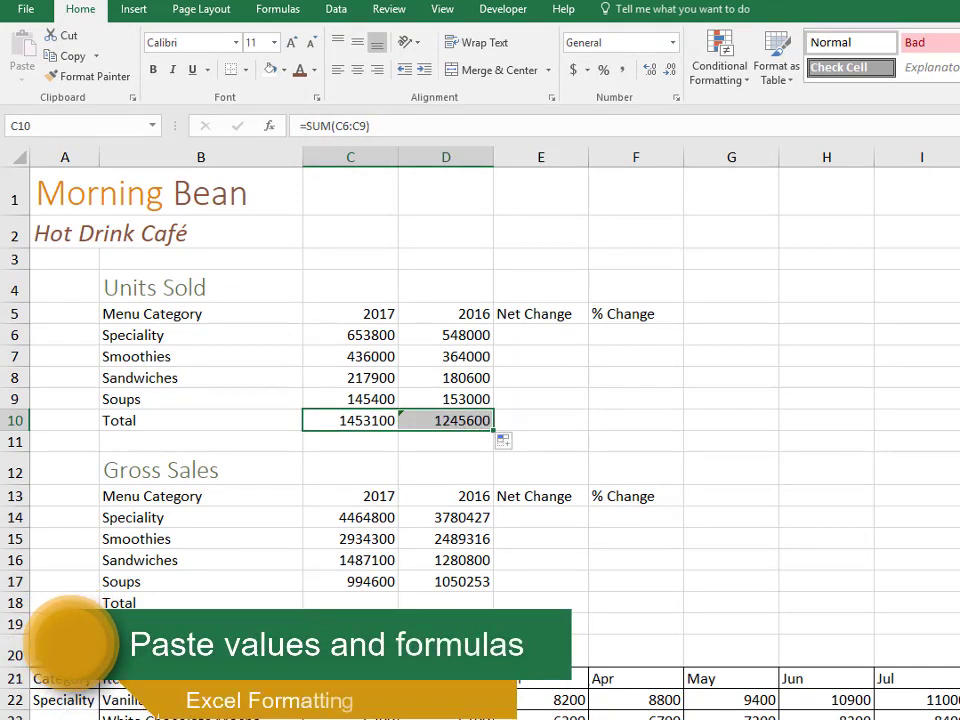
{"action": "key", "text": "ctrl+z"}
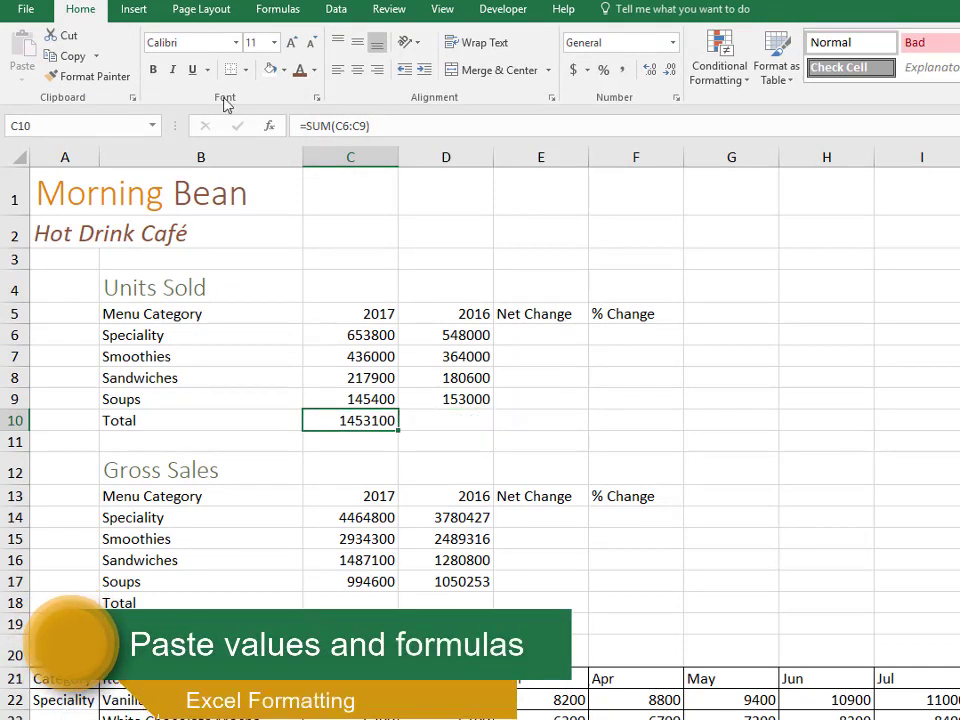
Step: Copy the 2017 Units Sold total in C10 and paste only its formula into D10
{"action": "right_click", "coordinate": [373, 423]}
{"action": "left_click", "coordinate": [420, 460]}
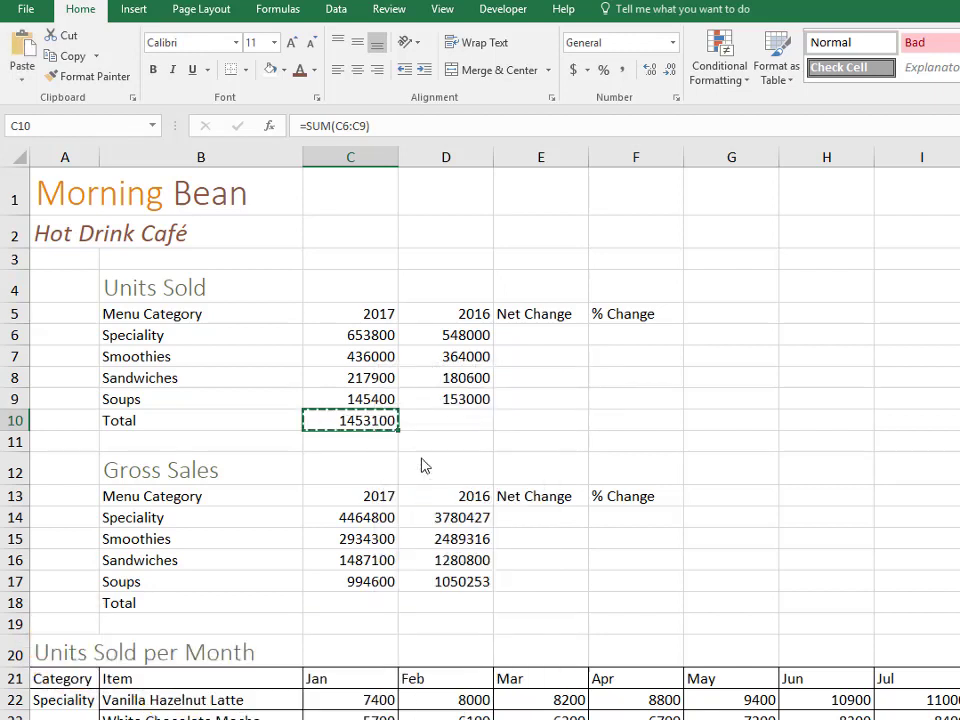
{"action": "left_click", "coordinate": [436, 420]}
{"action": "right_click", "coordinate": [437, 423]}
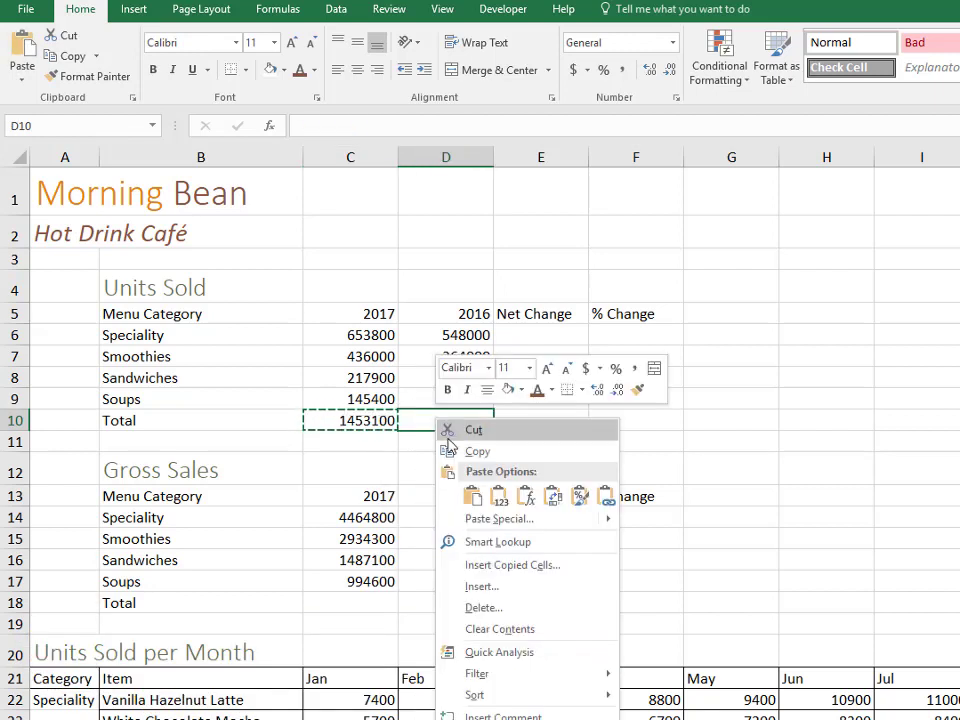
{"action": "left_click", "coordinate": [472, 497]}
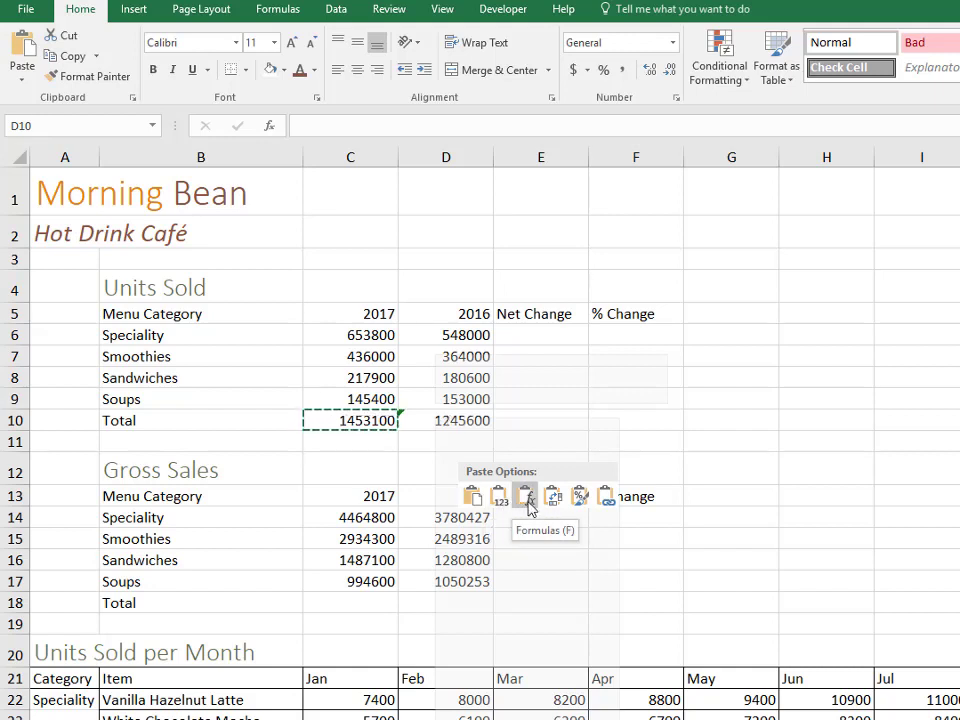
{"action": "left_click", "coordinate": [527, 497]}
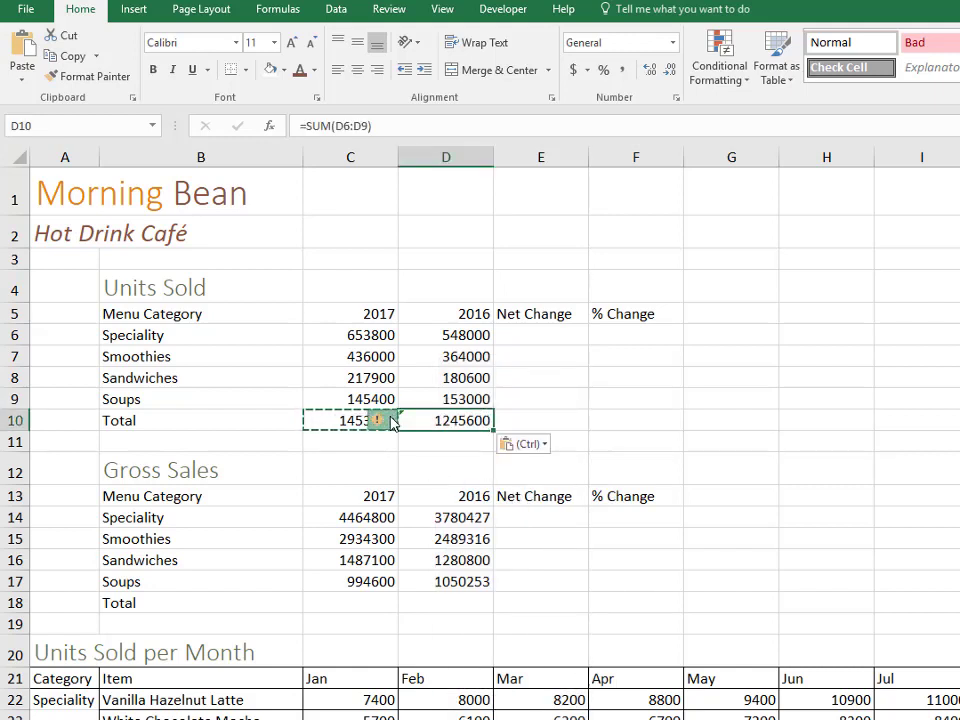
Step: Ignore the Formula Omits Adjacent Cells error on the 2016 Units Sold total in D10
{"action": "left_click", "coordinate": [392, 420]}
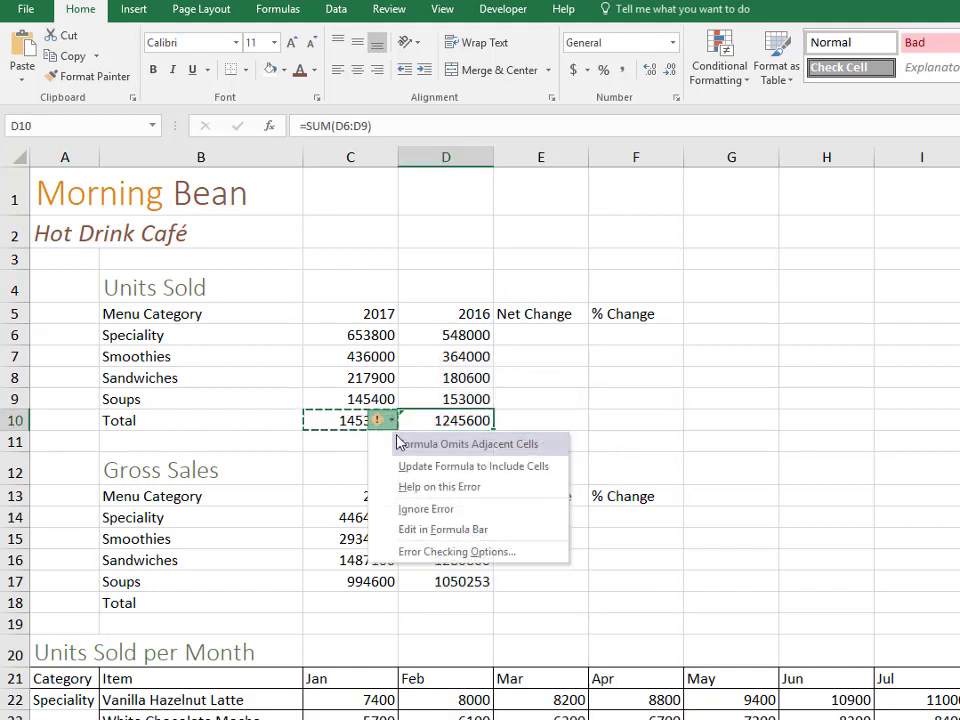
{"action": "left_click", "coordinate": [424, 509]}
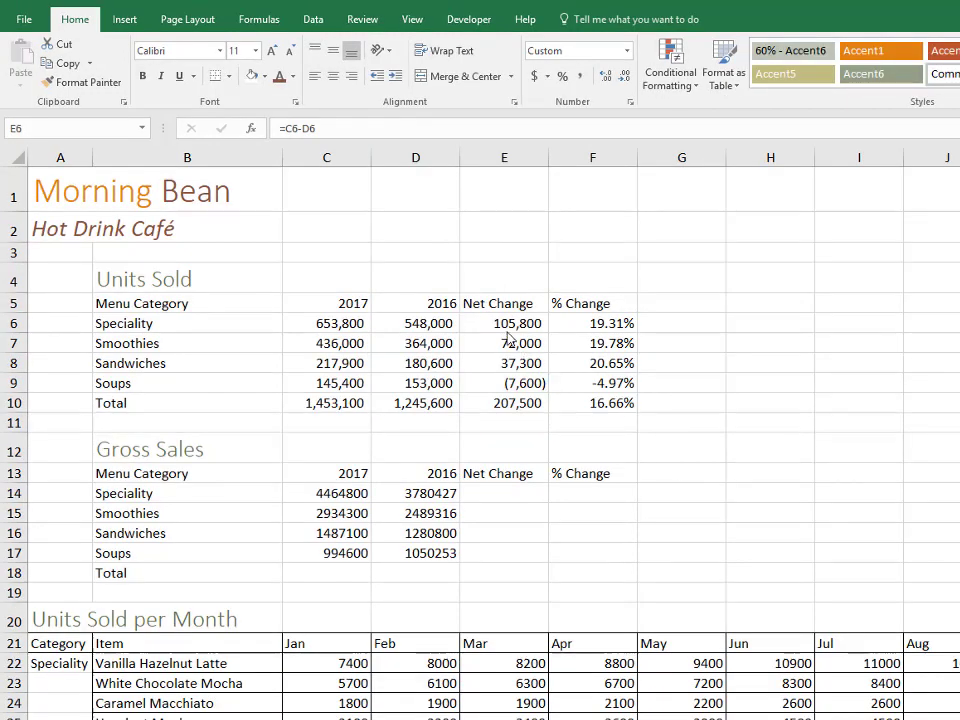
Step: Copy the Units Sold Speciality net change in E6, paste only its formula into Gross Sales cell E14, and check its cell references
{"action": "left_click", "coordinate": [507, 325]}
{"action": "right_click", "coordinate": [507, 325]}
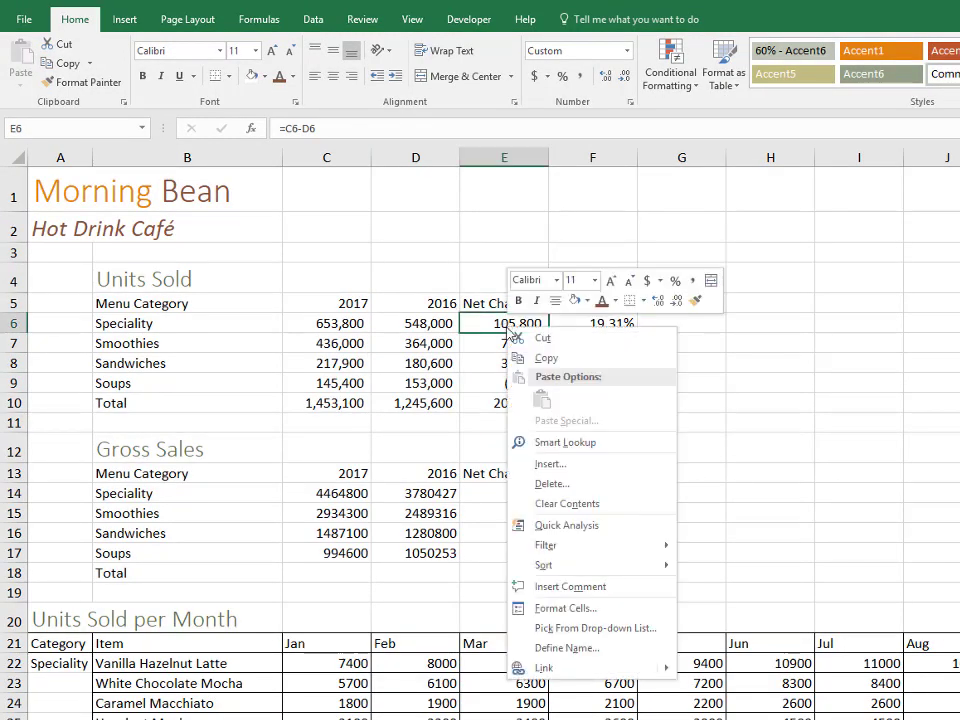
{"action": "left_click", "coordinate": [546, 357]}
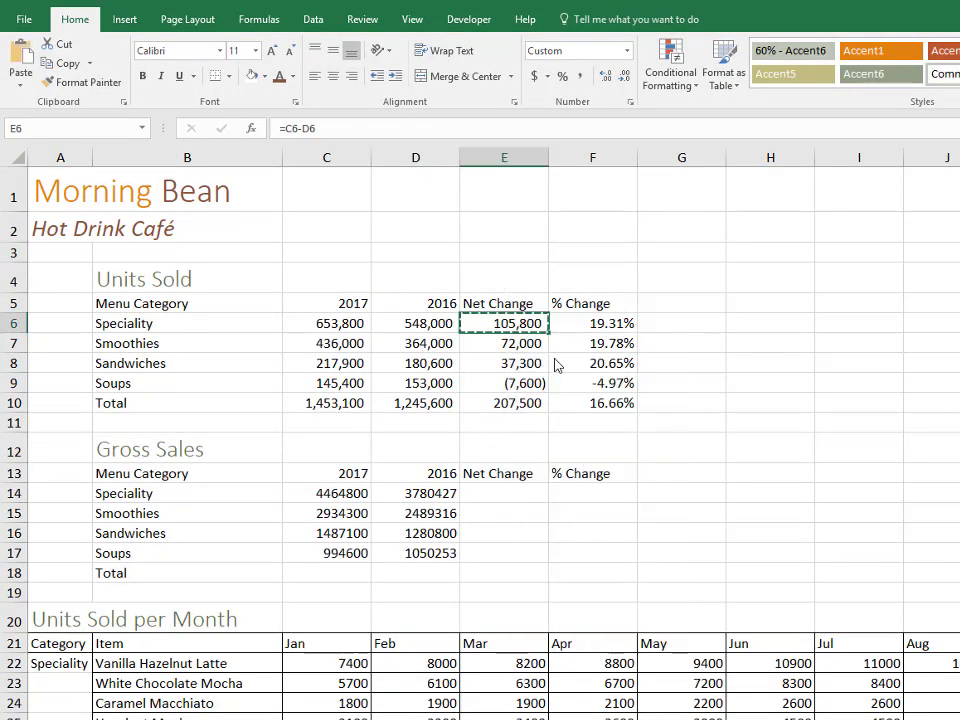
{"action": "right_click", "coordinate": [516, 494]}
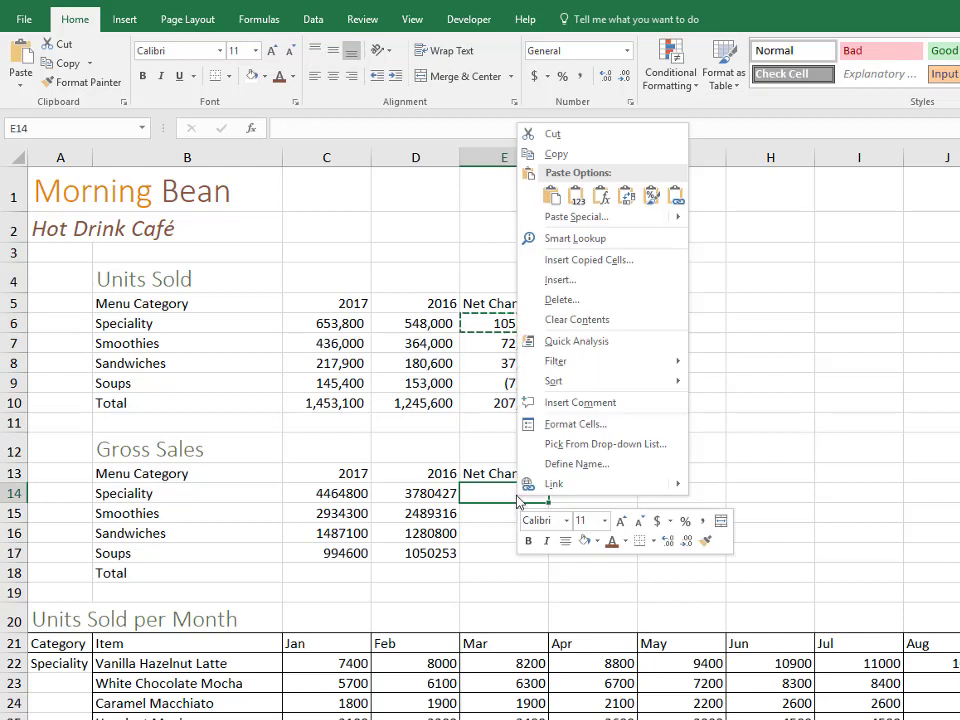
{"action": "left_click", "coordinate": [601, 196]}
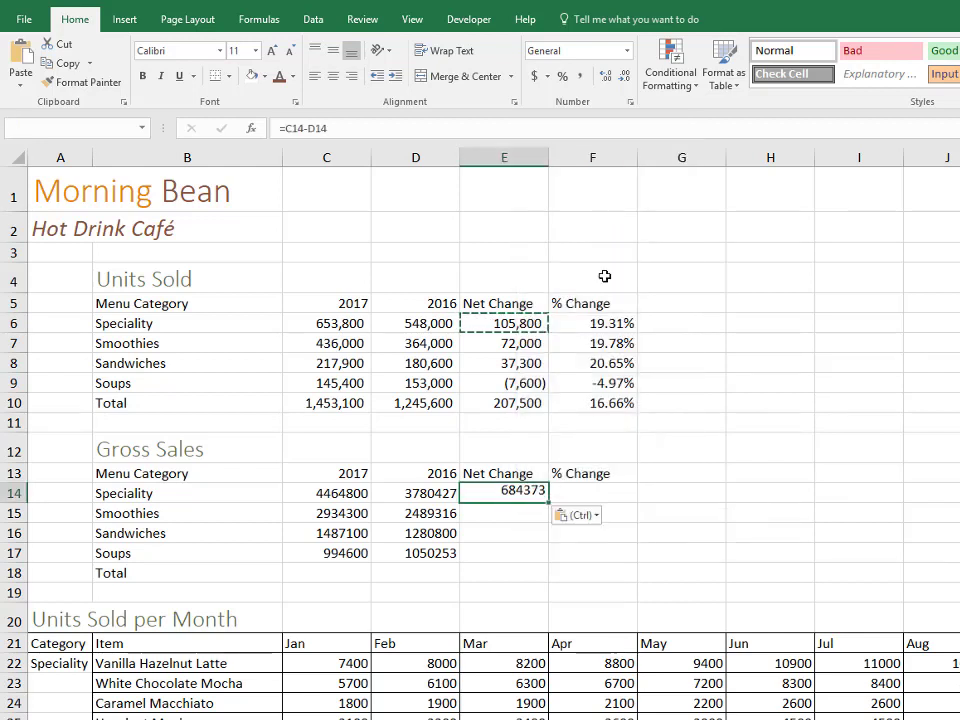
{"action": "double_click", "coordinate": [515, 494]}
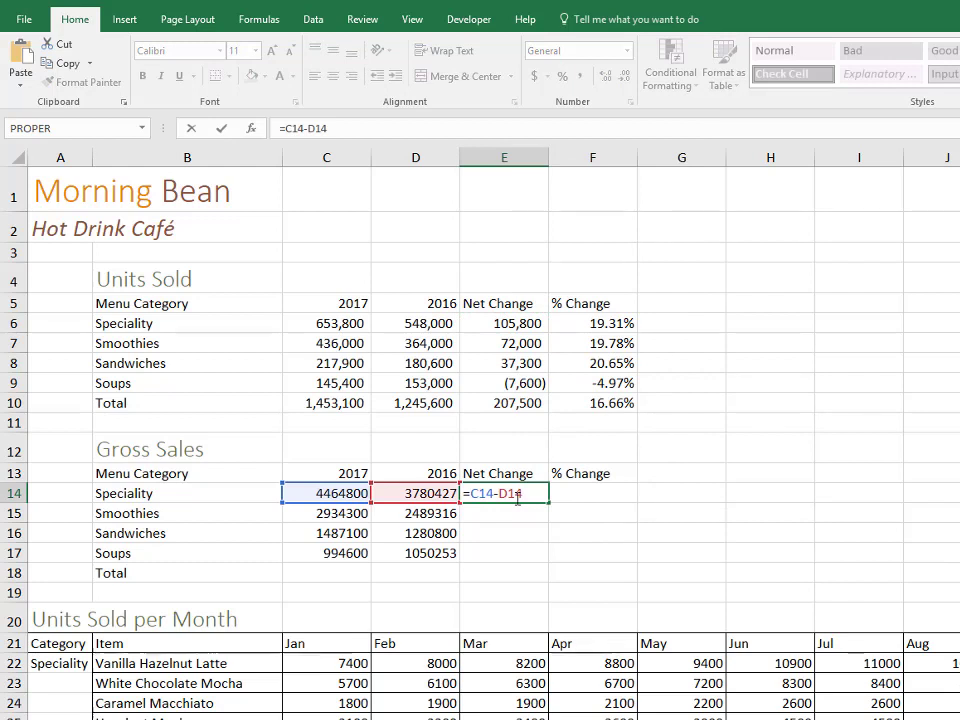
{"action": "key", "text": "Escape"}
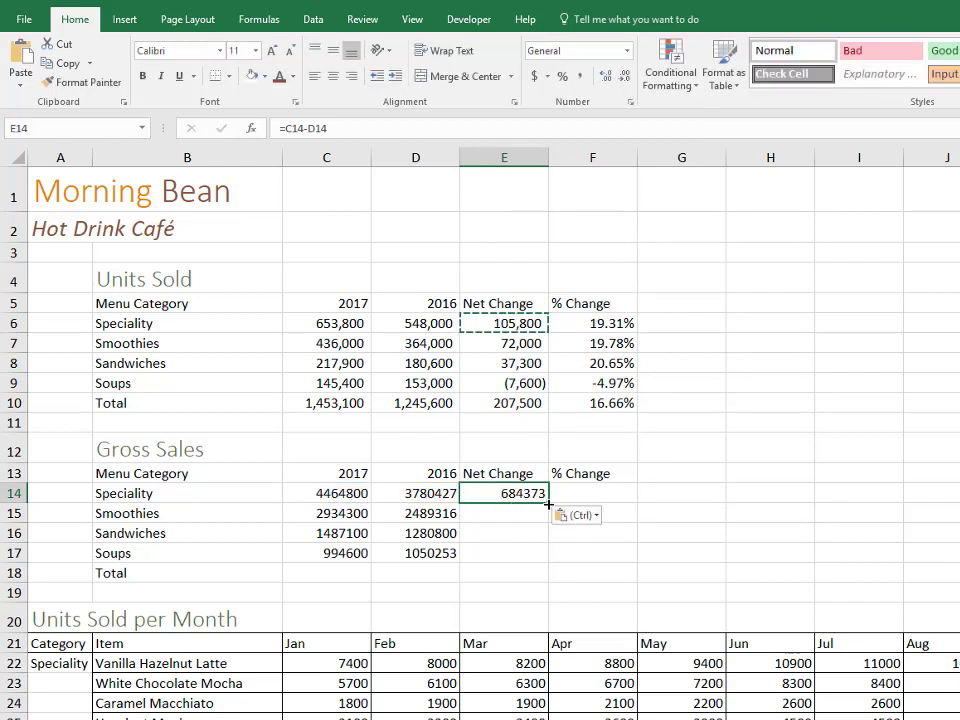
Step: Fill the Gross Sales net change formula from E14 down through E17 and clear the copy marquee
{"action": "left_click_drag", "start_coordinate": [549, 505], "coordinate": [548, 564]}
{"action": "left_click_drag", "start_coordinate": [548, 565], "coordinate": [548, 565]}
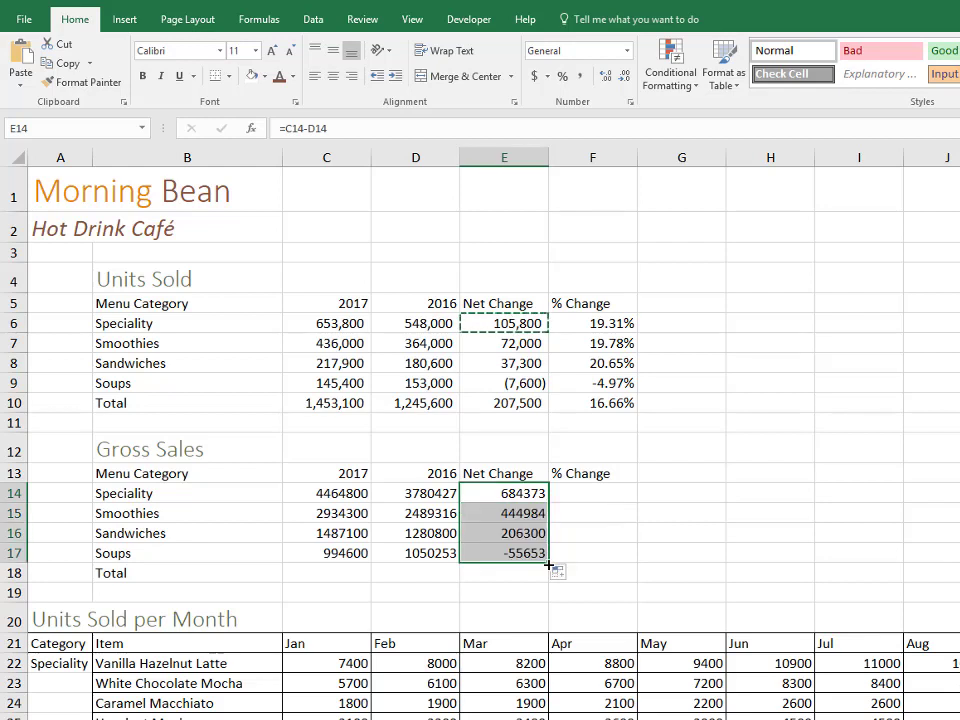
{"action": "key", "text": "Escape"}
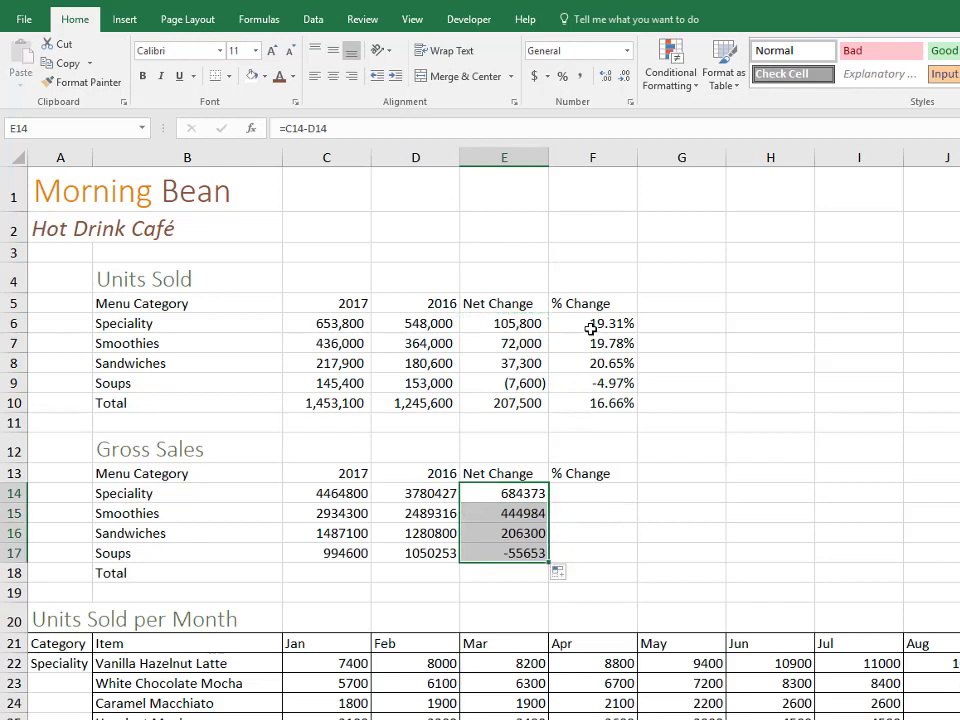
Step: Copy the Speciality % Change in F6, paste only its formula into F14, and fill it down through F17
{"action": "left_click", "coordinate": [592, 324]}
{"action": "right_click", "coordinate": [596, 327]}
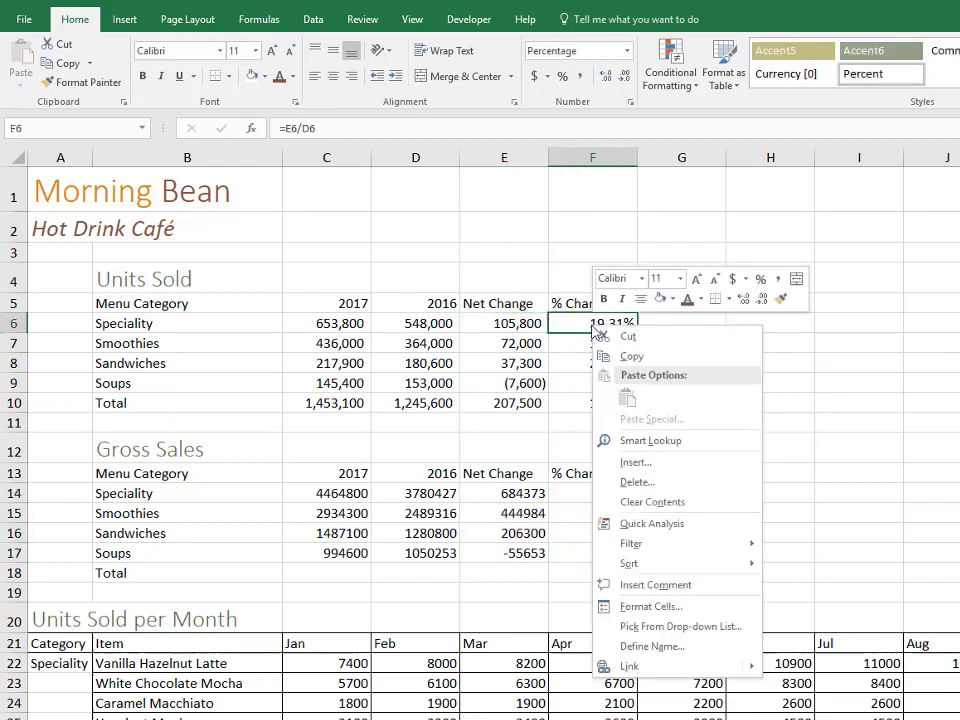
{"action": "left_click", "coordinate": [620, 356]}
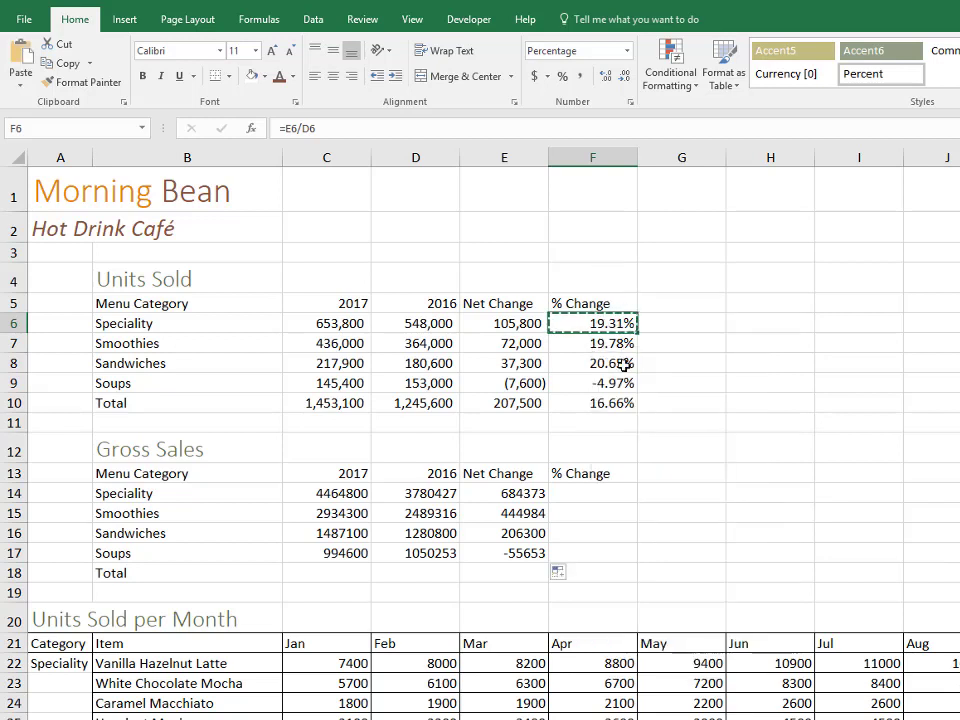
{"action": "left_click", "coordinate": [593, 493]}
{"action": "right_click", "coordinate": [593, 493]}
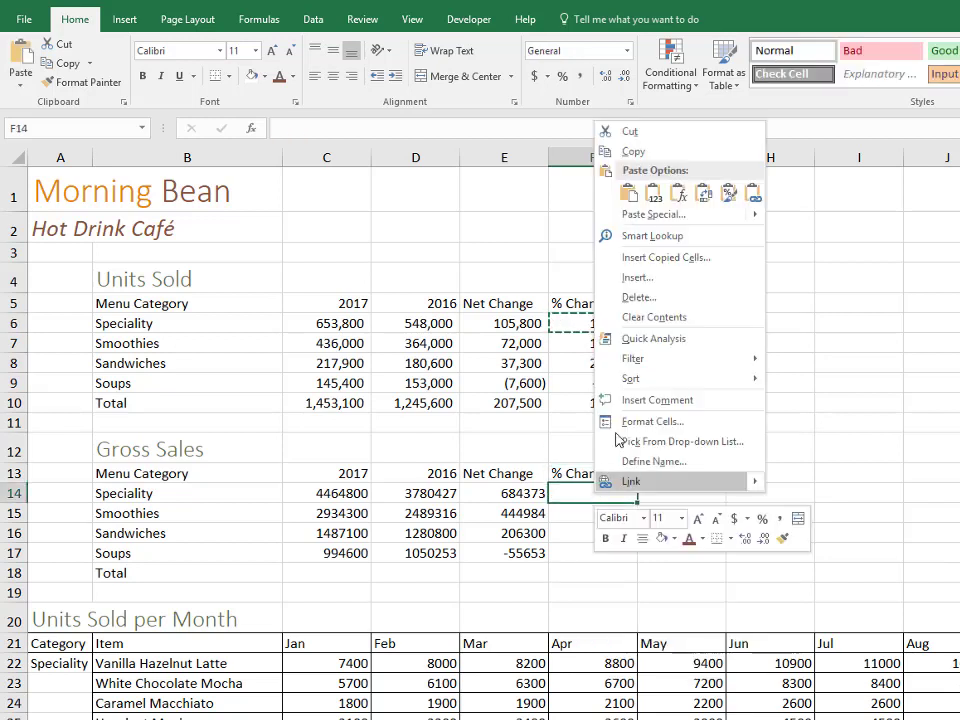
{"action": "left_click", "coordinate": [678, 193]}
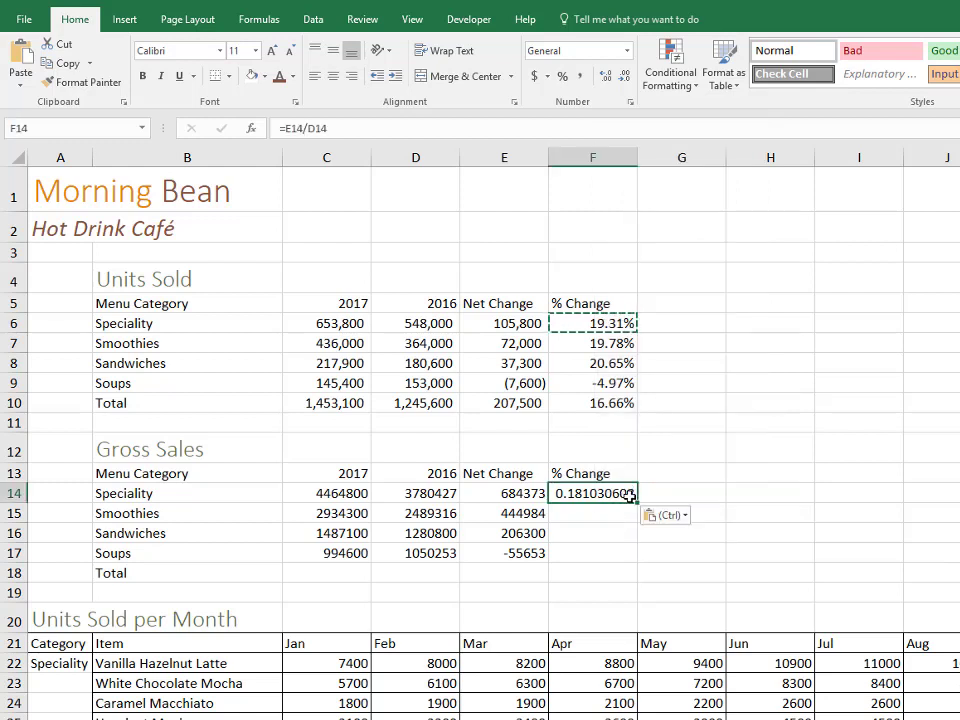
{"action": "left_click_drag", "start_coordinate": [636, 499], "coordinate": [638, 567]}
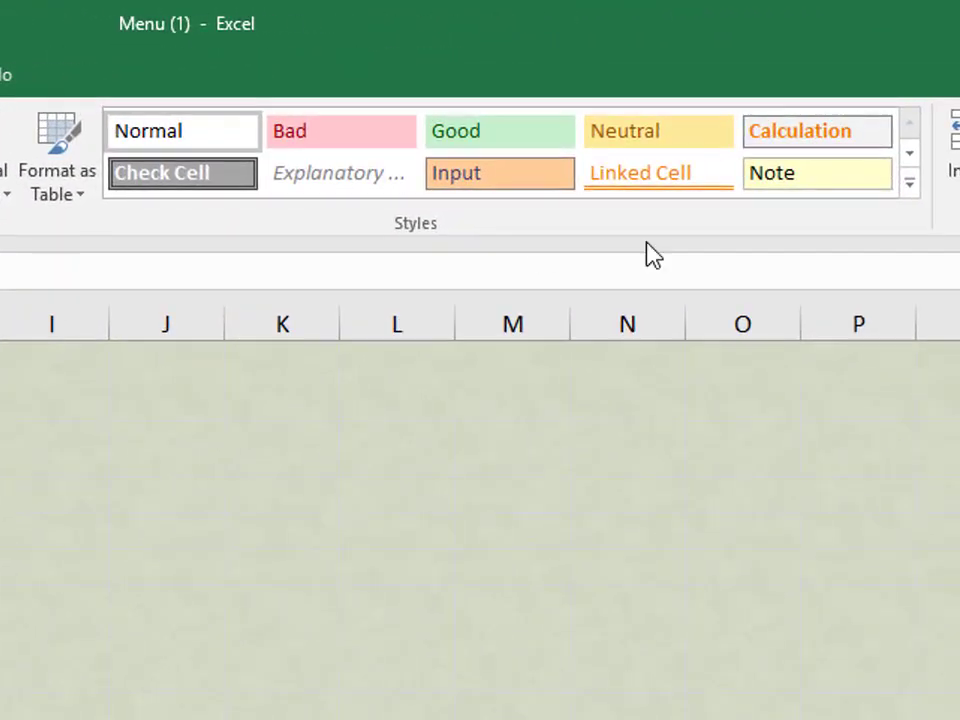
Step: Apply the Accent2 cell style to the Author, Date and Purpose labels on the Documentation sheet
{"action": "left_click", "coordinate": [909, 184]}
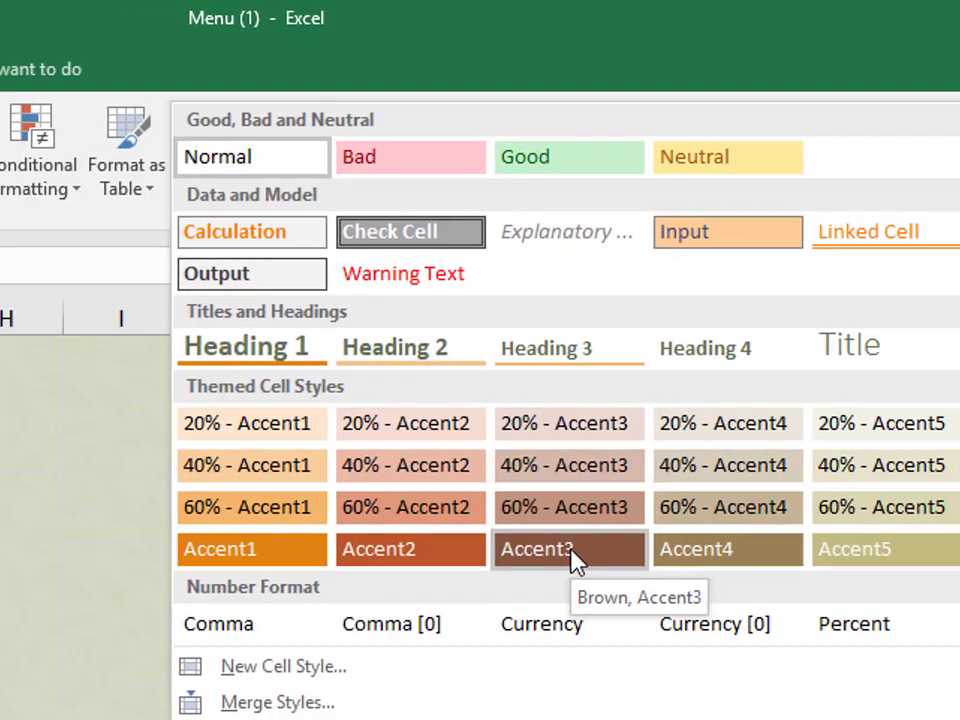
{"action": "left_click", "coordinate": [503, 560]}
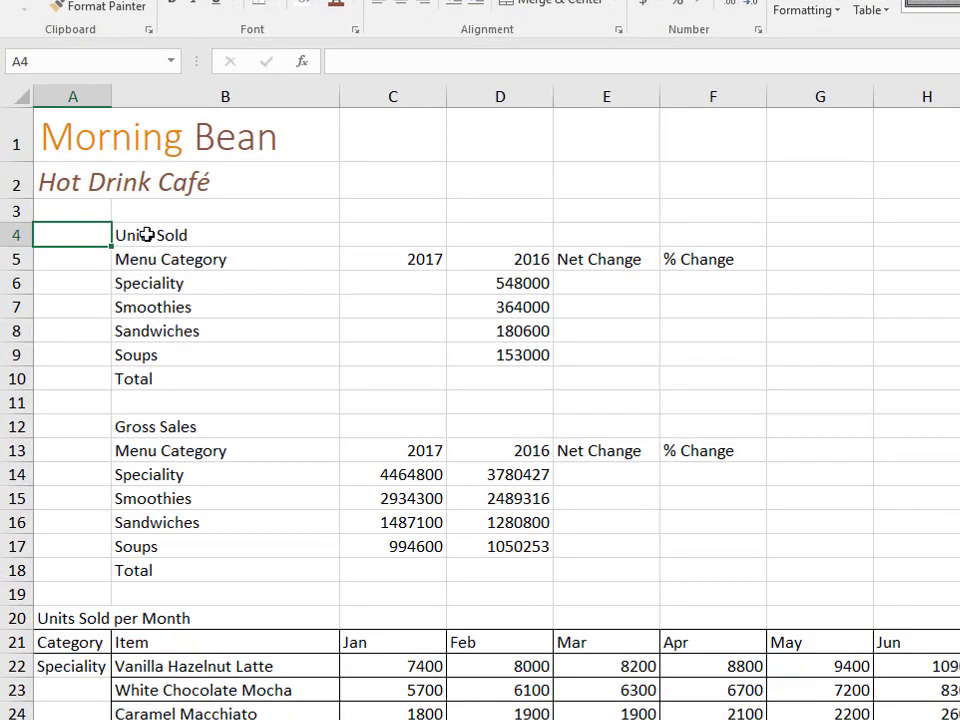
Step: Apply the Title cell style to the Units Sold, Gross Sales and Units Sold per Month headings in B4, B12 and A20
{"action": "left_click", "coordinate": [147, 234]}
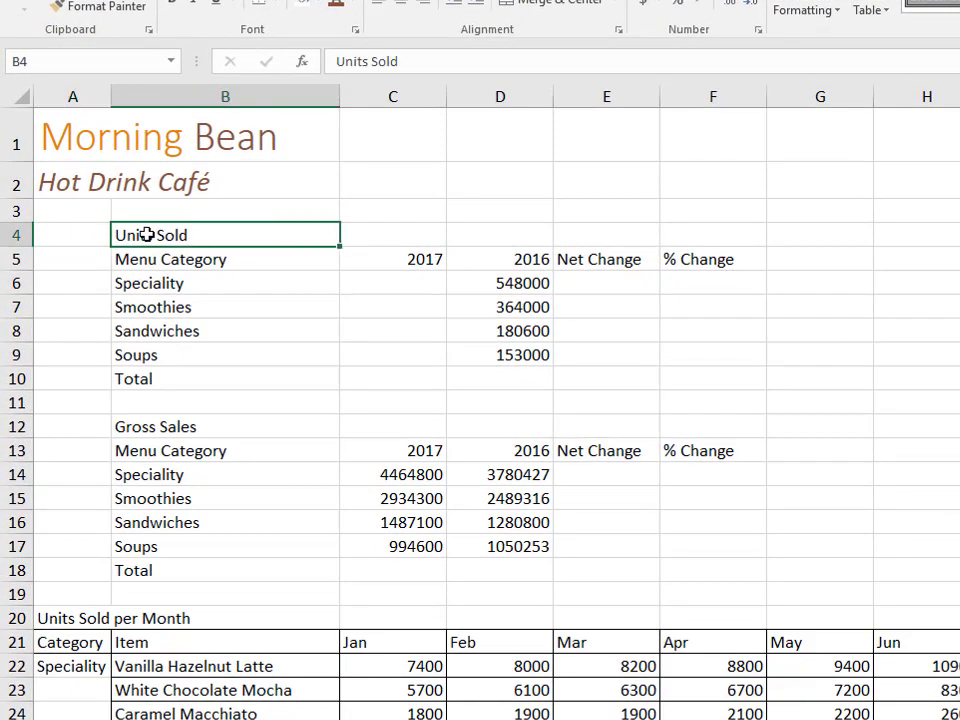
{"action": "left_click", "coordinate": [161, 426], "text": "ctrl"}
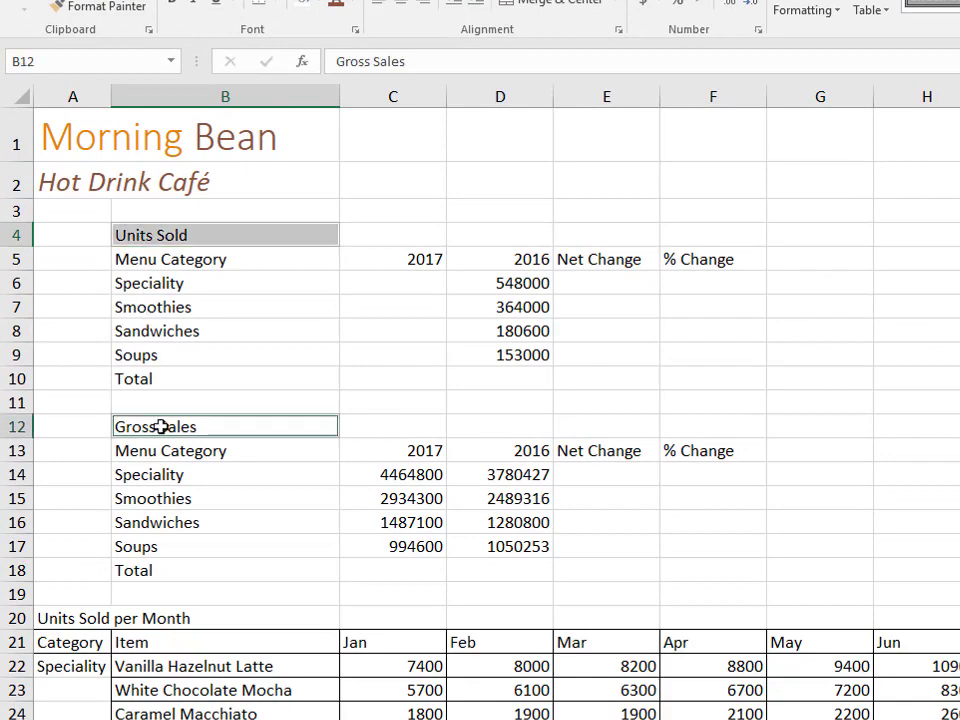
{"action": "left_click", "coordinate": [70, 621], "text": "ctrl"}
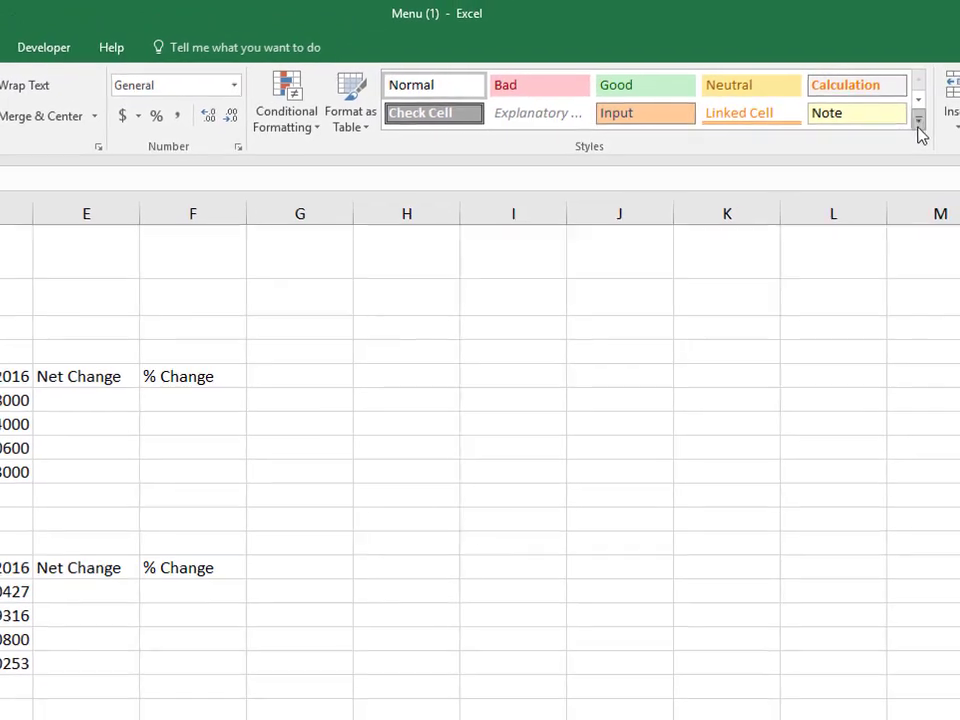
{"action": "left_click", "coordinate": [918, 124]}
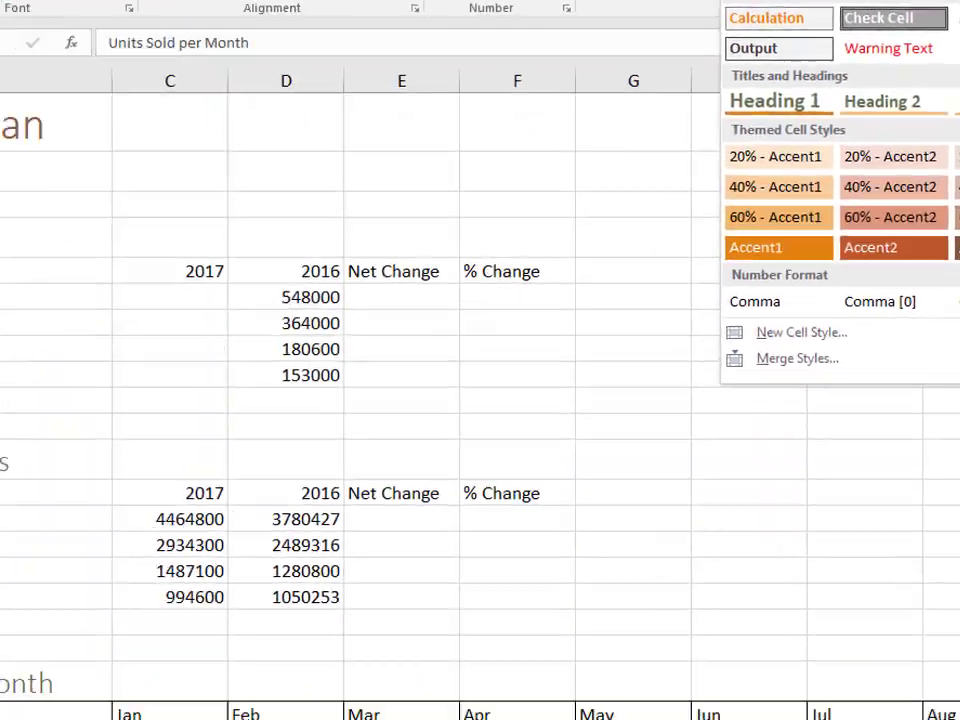
{"action": "left_click", "coordinate": [651, 234]}
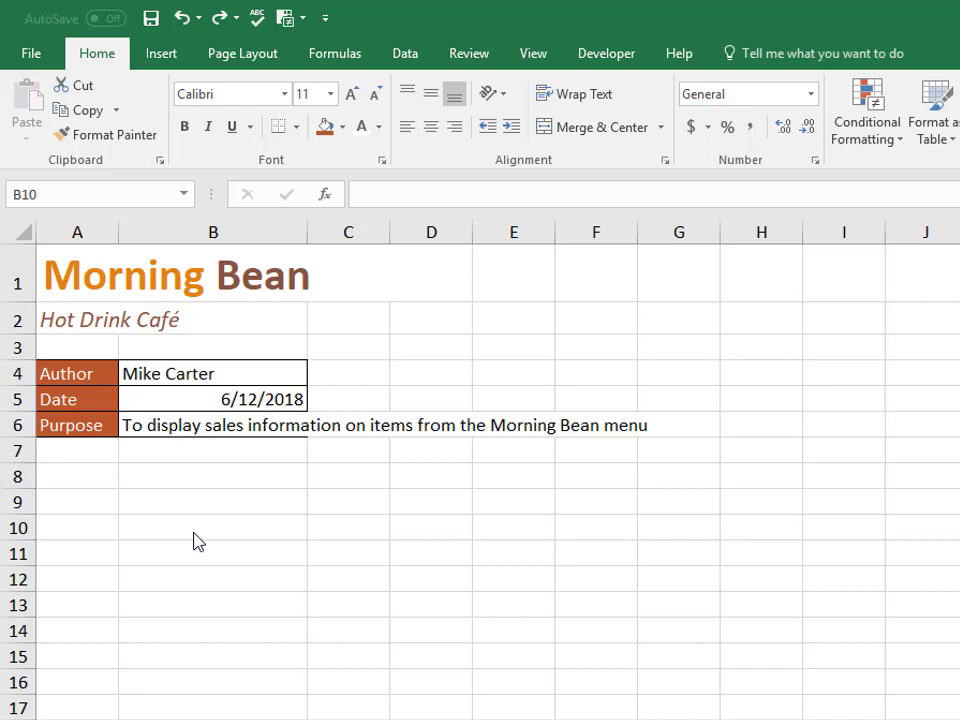
{"action": "left_click", "coordinate": [197, 540]}
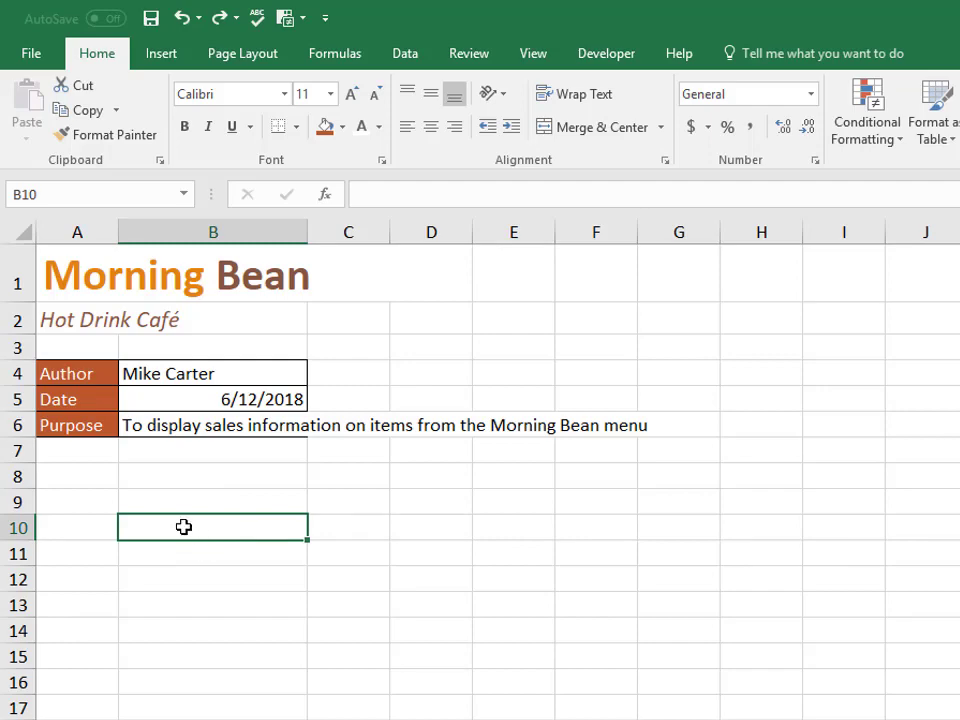
{"action": "right_click", "coordinate": [184, 527]}
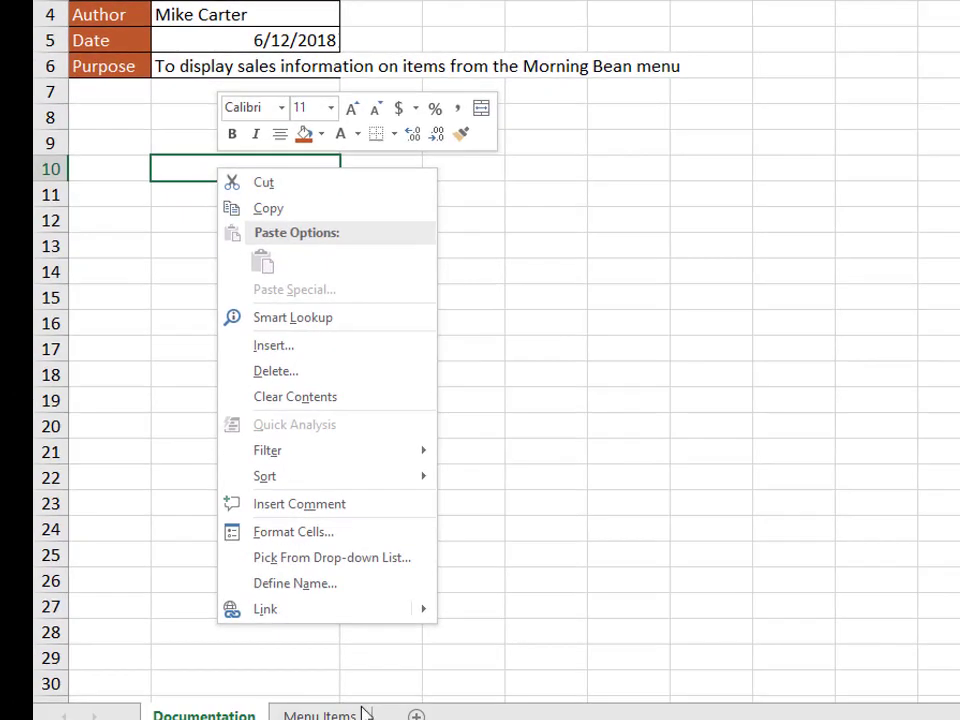
{"action": "left_click", "coordinate": [305, 612]}
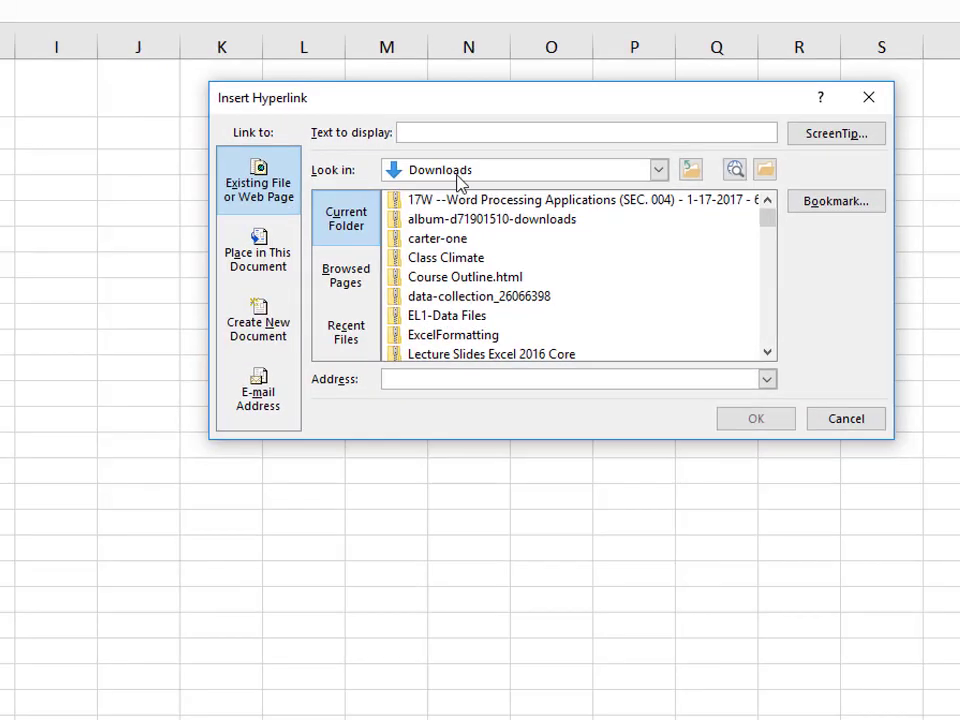
{"action": "left_click", "coordinate": [294, 206]}
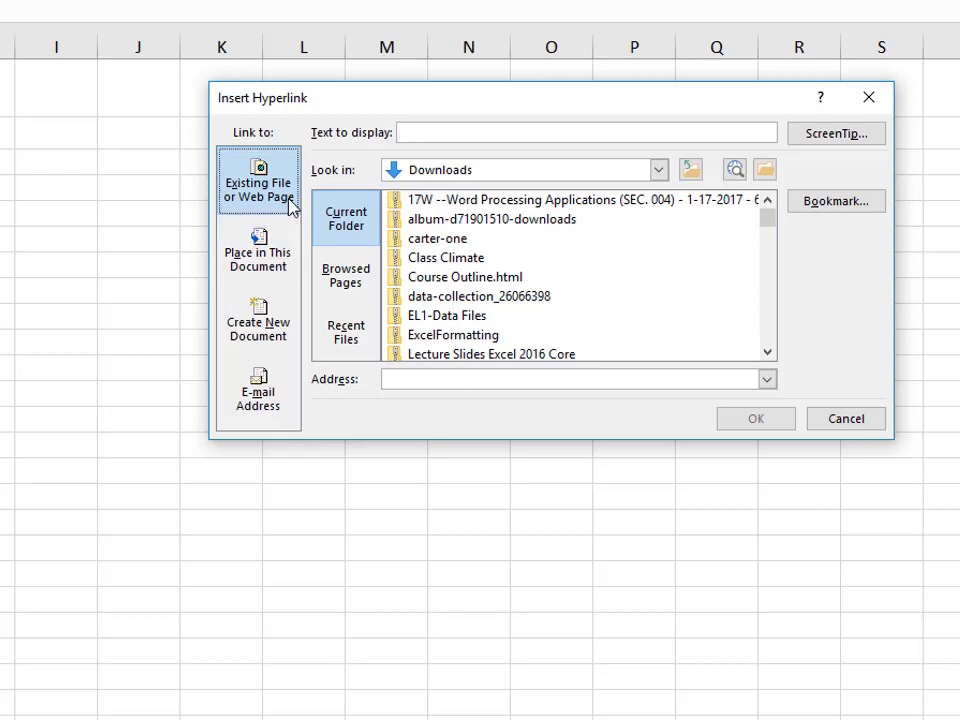
{"action": "left_click", "coordinate": [418, 381]}
{"action": "type", "text": "www.morningbean.ca"}
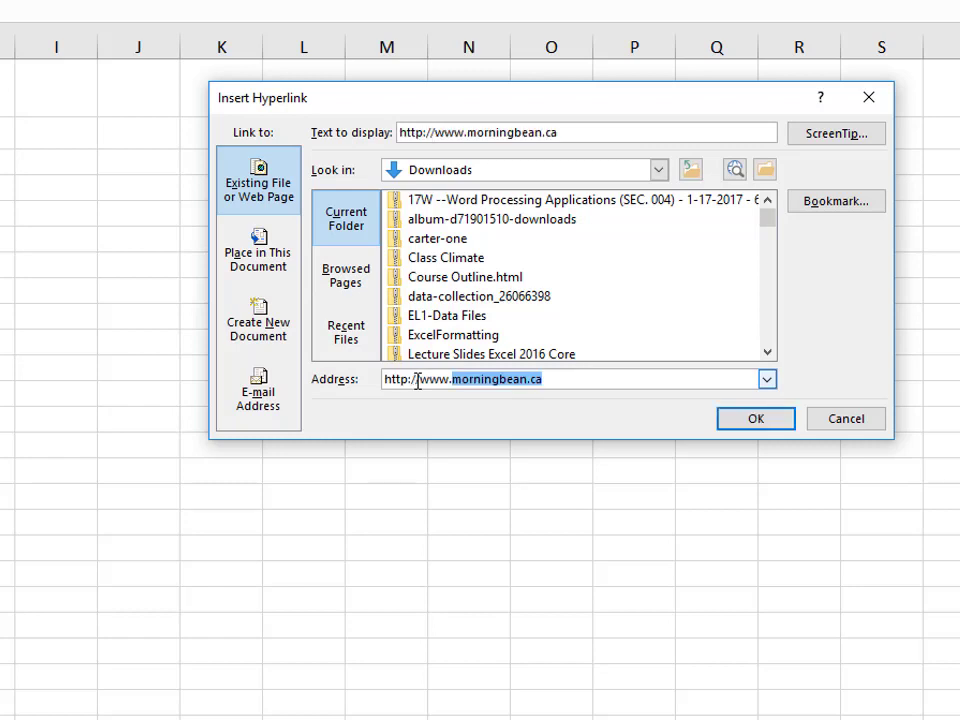
Step: Replace the hyperlink's display text with Our Website
{"action": "left_click", "coordinate": [567, 131]}
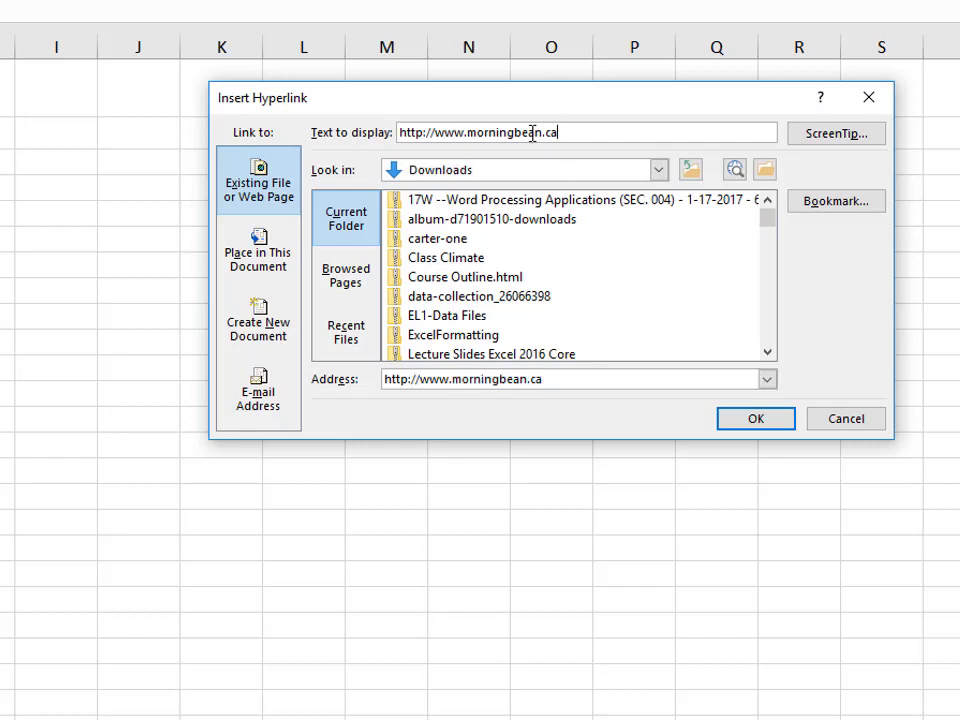
{"action": "left_click_drag", "start_coordinate": [560, 133], "coordinate": [406, 137]}
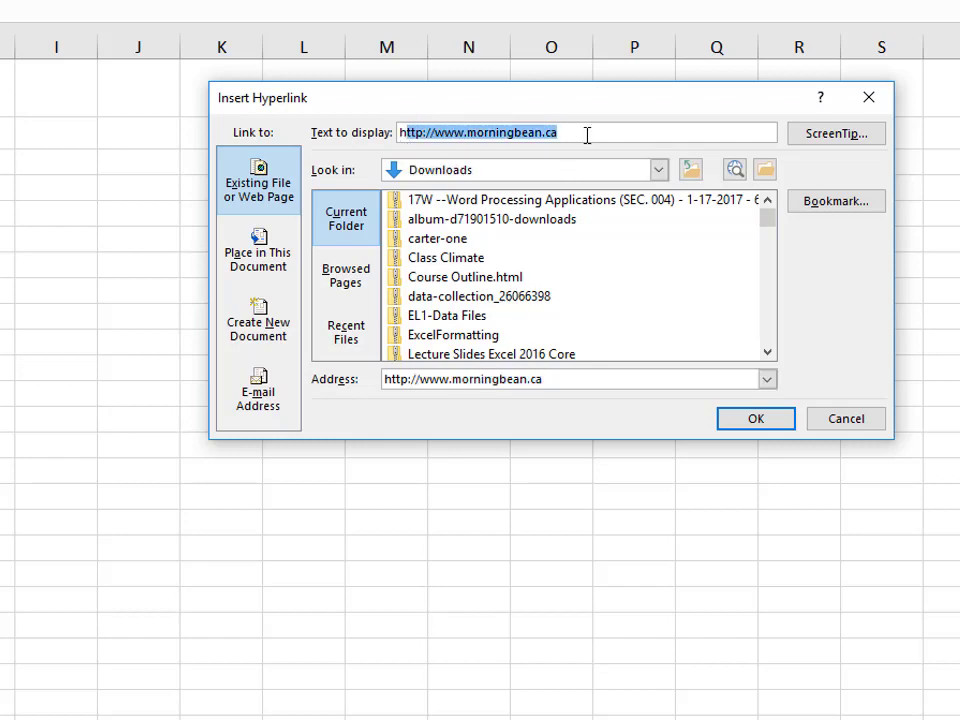
{"action": "key", "text": "BackSpace"}
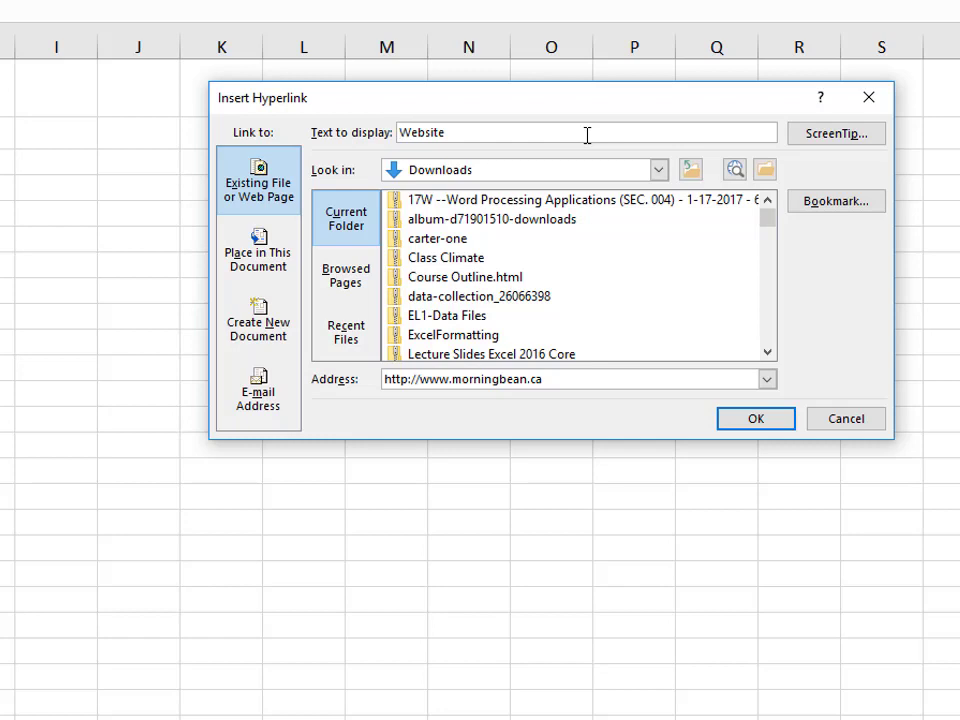
{"action": "type", "text": "Our"}
Step: Set the link's ScreenTip to "This link will take you to our website!", insert the hyperlink, and check its tip
{"action": "left_click", "coordinate": [840, 137]}
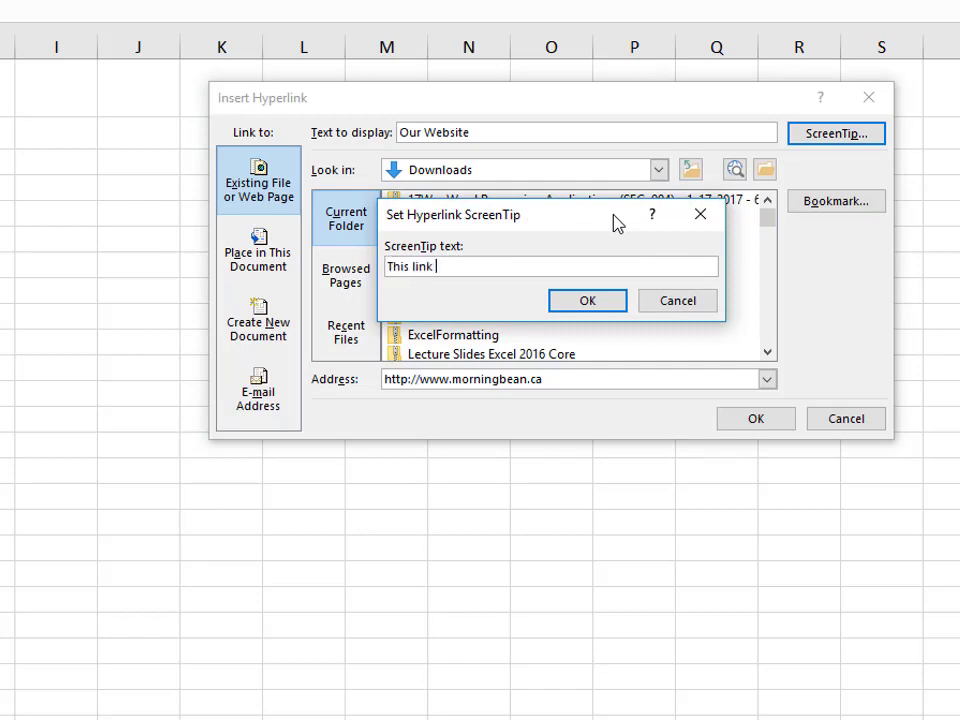
{"action": "type", "text": "This link will take you yo"}
{"action": "key", "text": "BackSpace"}
{"action": "key", "text": "BackSpace"}
{"action": "key", "text": "BackSpace"}
{"action": "key", "text": "BackSpace"}
{"action": "type", "text": "to our "}
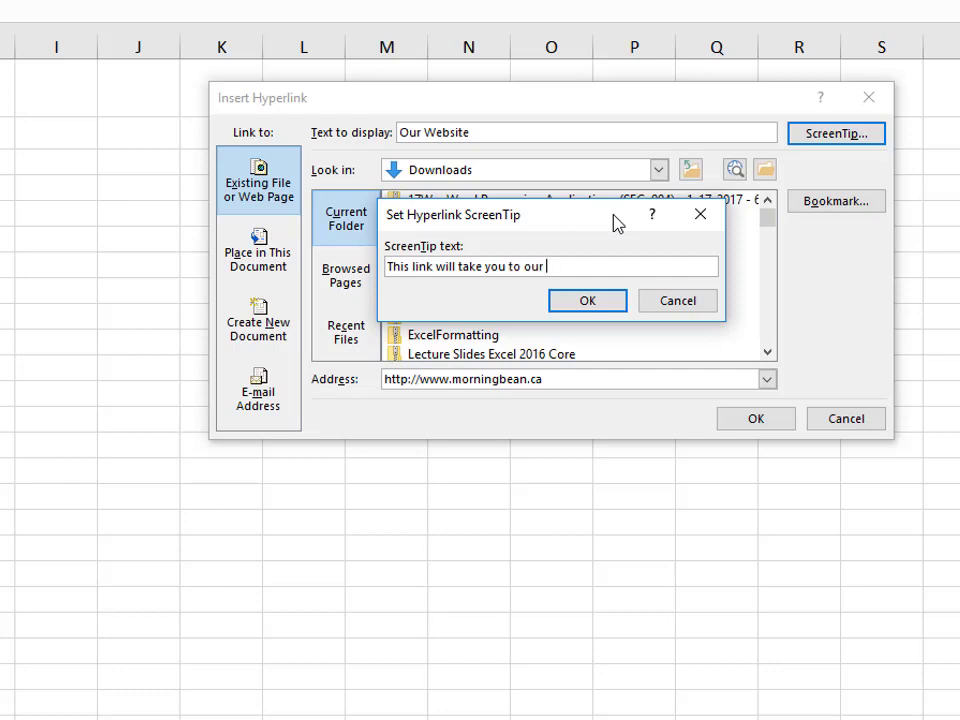
{"action": "type", "text": "website!"}
{"action": "left_click", "coordinate": [601, 306]}
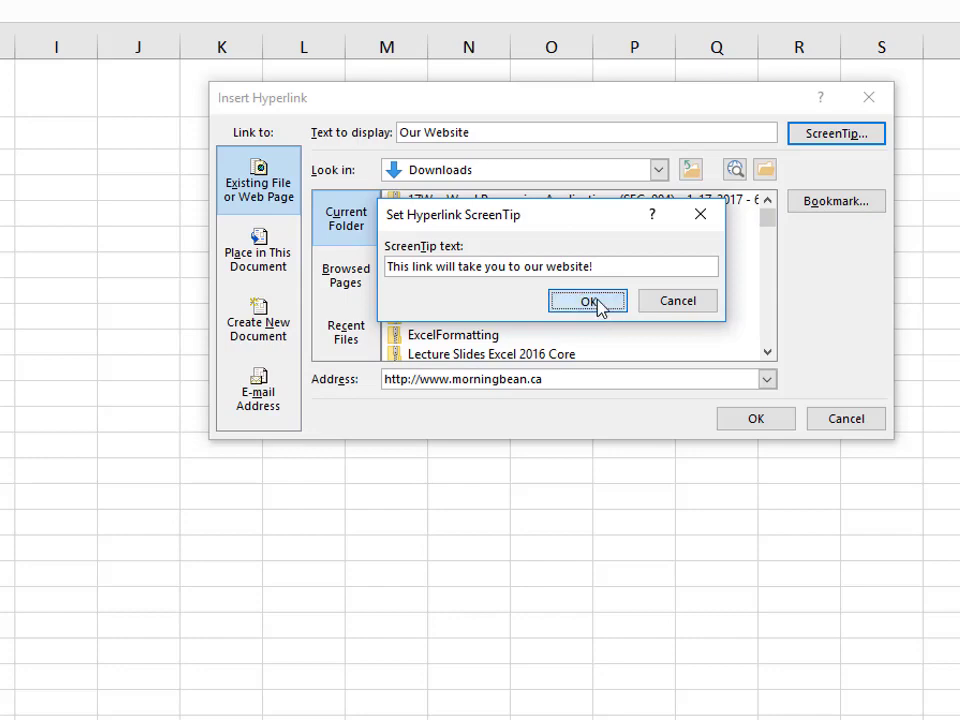
{"action": "left_click", "coordinate": [755, 420]}
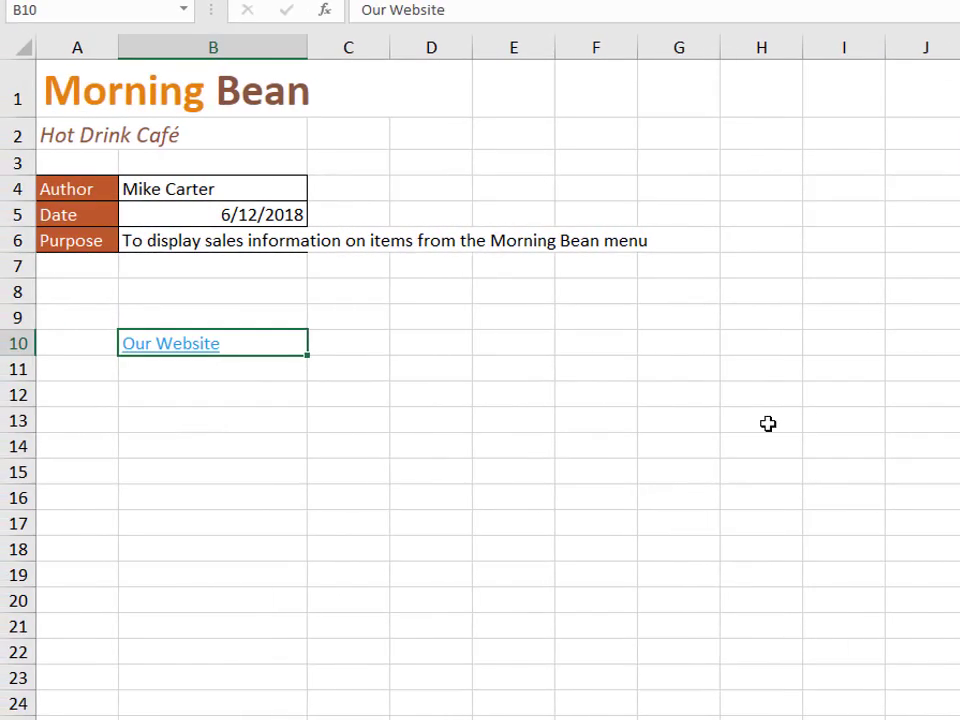
{"action": "mouse_move", "coordinate": [193, 350]}
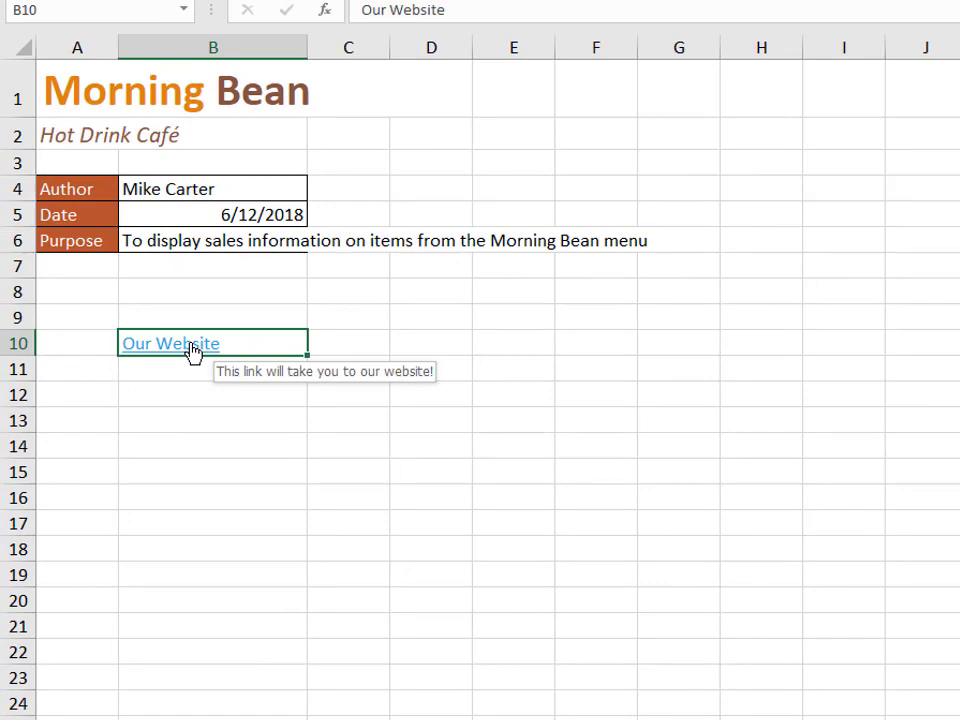
Step: Remove the hyperlink from the Our Website cell B10 on the Documentation sheet
{"action": "right_click", "coordinate": [193, 350]}
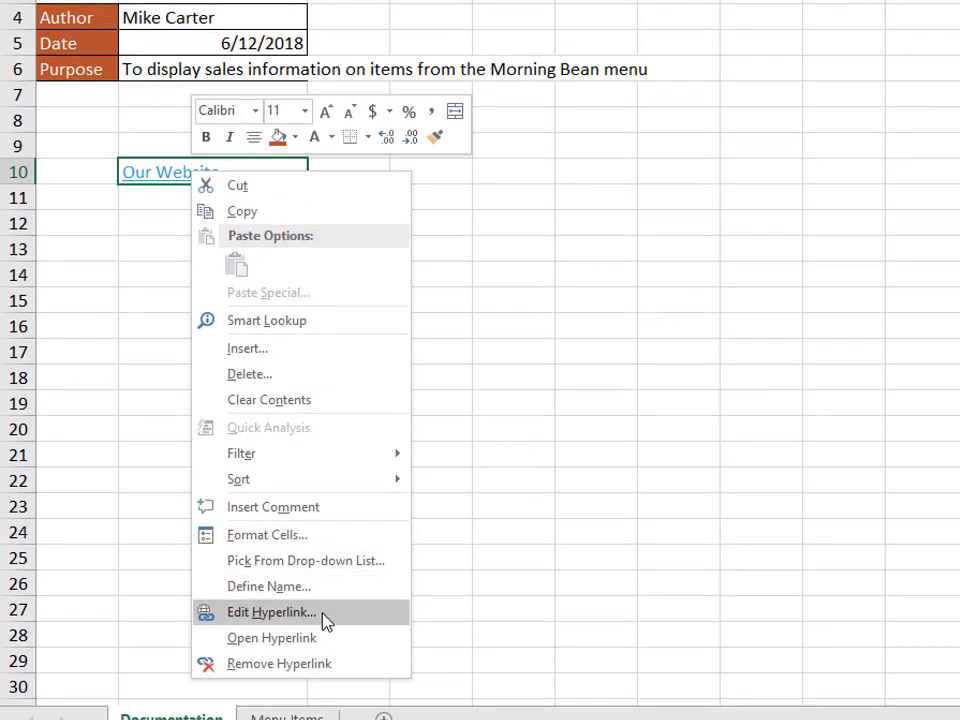
{"action": "left_click", "coordinate": [318, 668]}
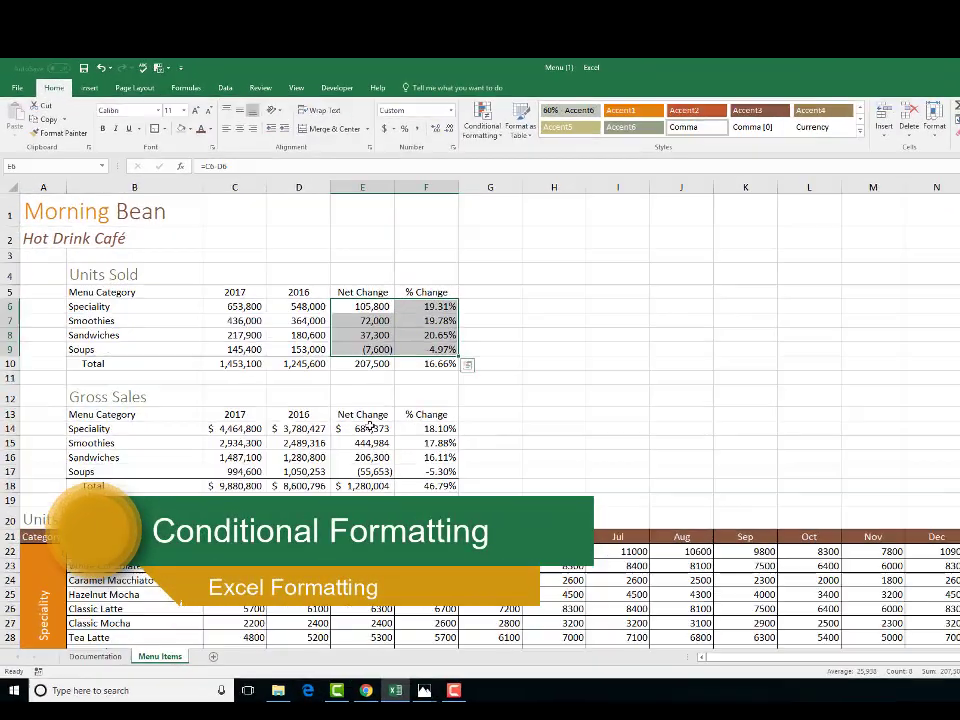
Step: Highlight values less than 0 in E6:F9 and E14:F17 of the Menu Items sheet with Light Red Fill with Dark Red Text
{"action": "left_click_drag", "start_coordinate": [304, 400], "coordinate": [351, 430]}
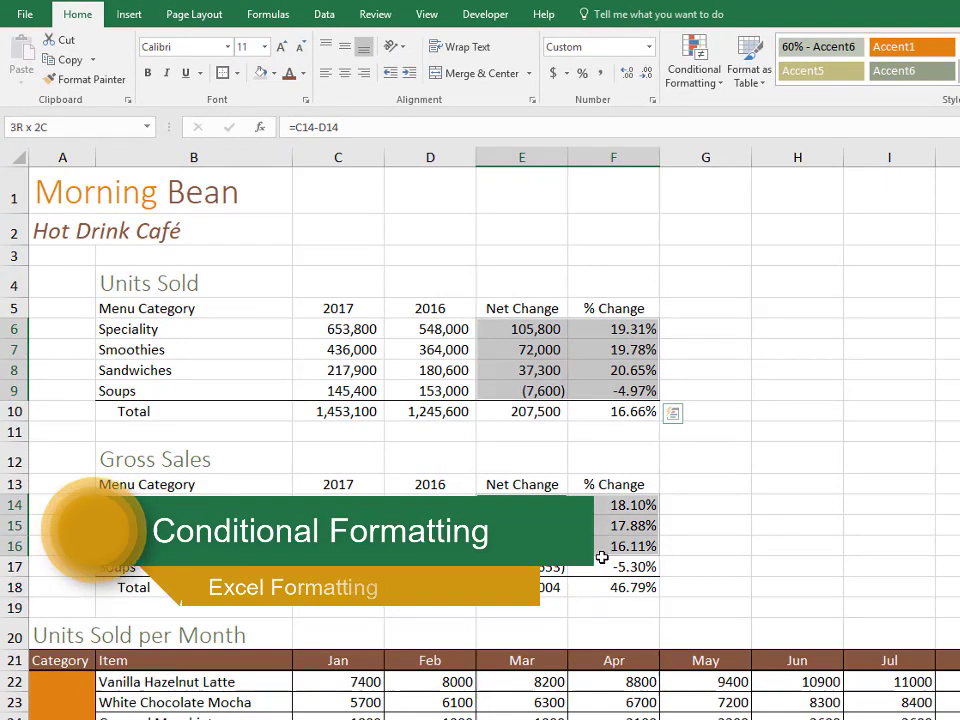
{"action": "left_click_drag", "start_coordinate": [602, 557], "coordinate": [604, 568]}
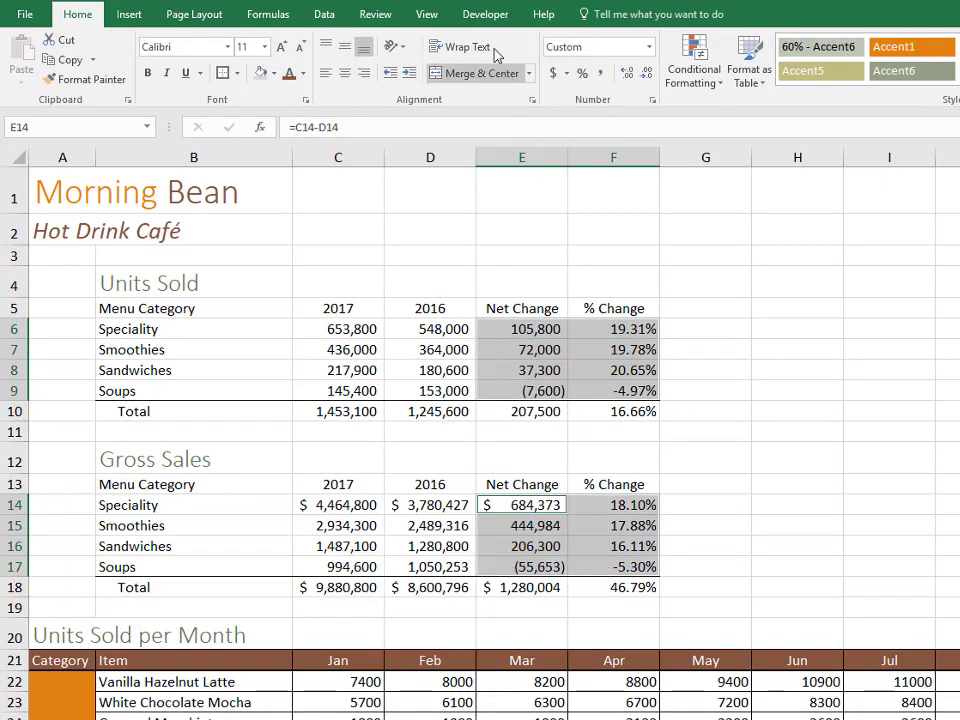
{"action": "left_click", "coordinate": [703, 89]}
{"action": "mouse_move", "coordinate": [715, 110]}
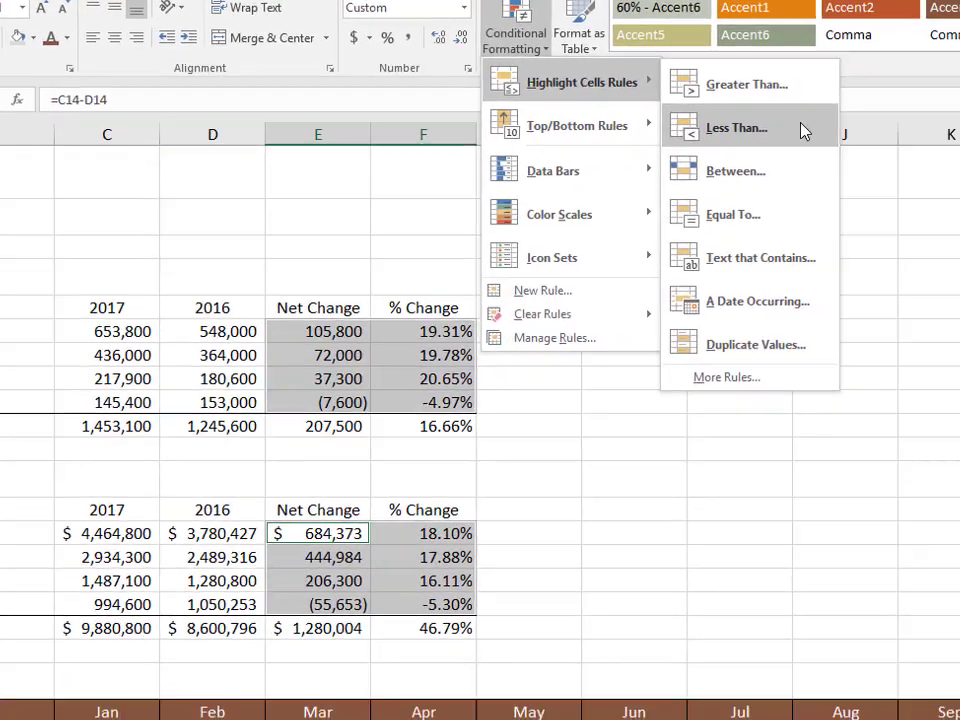
{"action": "left_click", "coordinate": [870, 137]}
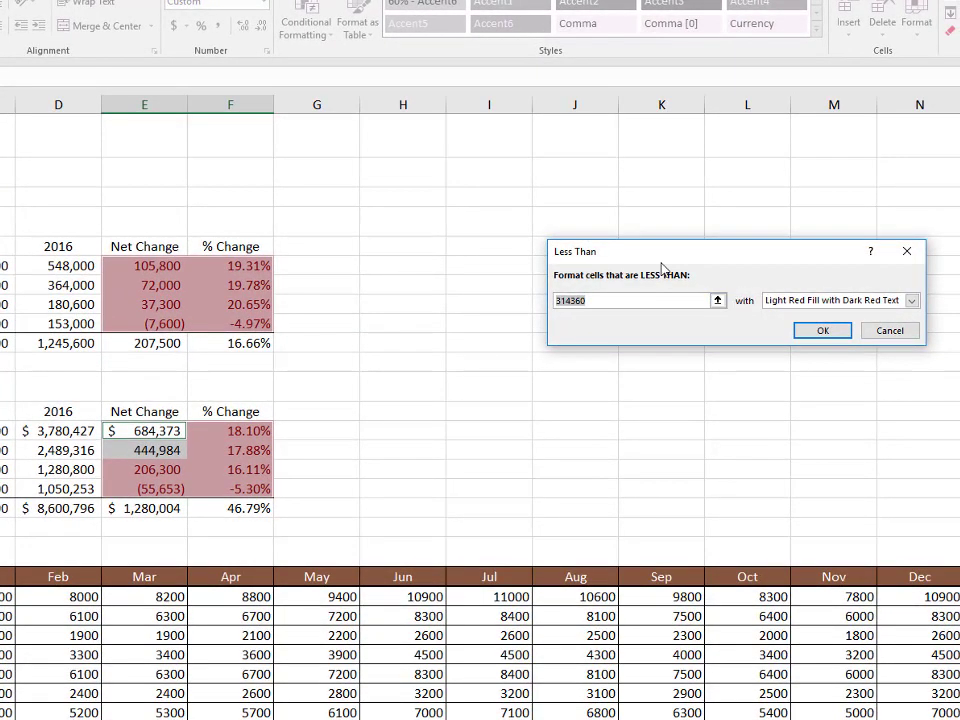
{"action": "key", "text": "BackSpace"}
{"action": "type", "text": "0"}
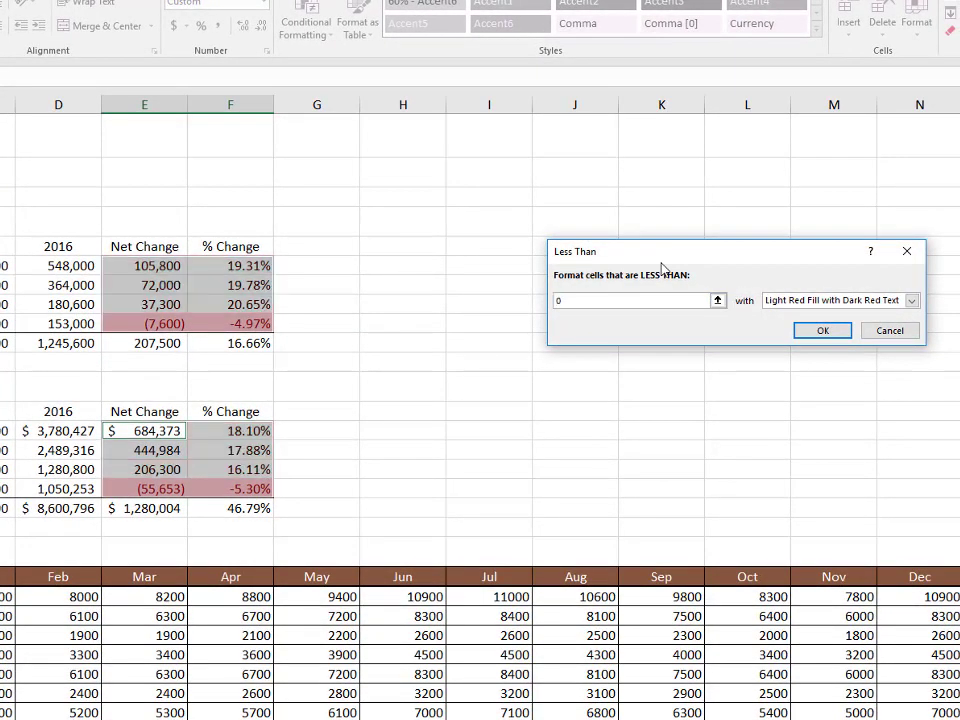
{"action": "left_click", "coordinate": [806, 333]}
{"action": "scroll", "coordinate": [66, 432], "scroll_direction": "down", "scroll_amount": 4}
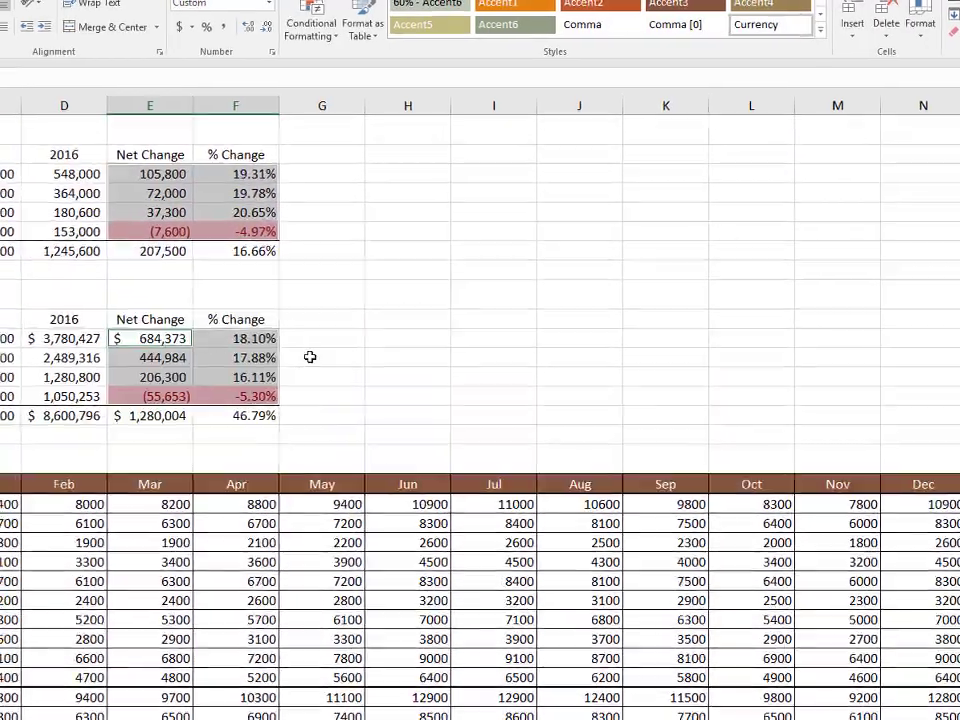
{"action": "left_click", "coordinate": [317, 244]}
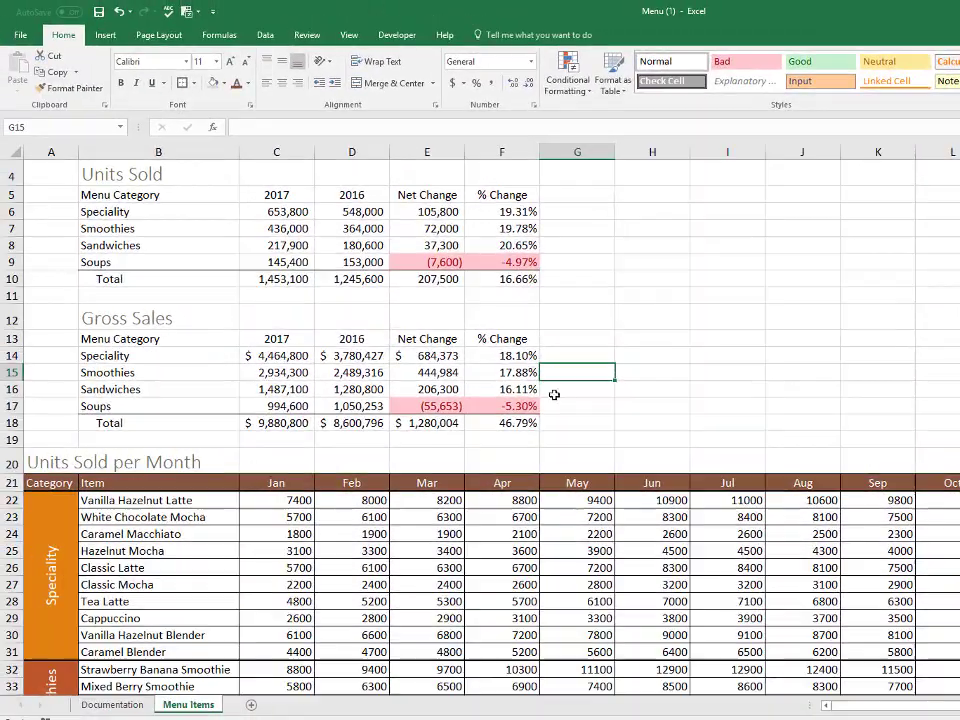
Step: Highlight the top 10% of the monthly unit sales in C22:N45 with Green Fill with Dark Green Text
{"action": "scroll", "coordinate": [407, 437], "scroll_direction": "up", "scroll_amount": 1}
{"action": "scroll", "coordinate": [306, 369], "scroll_direction": "down", "scroll_amount": 3}
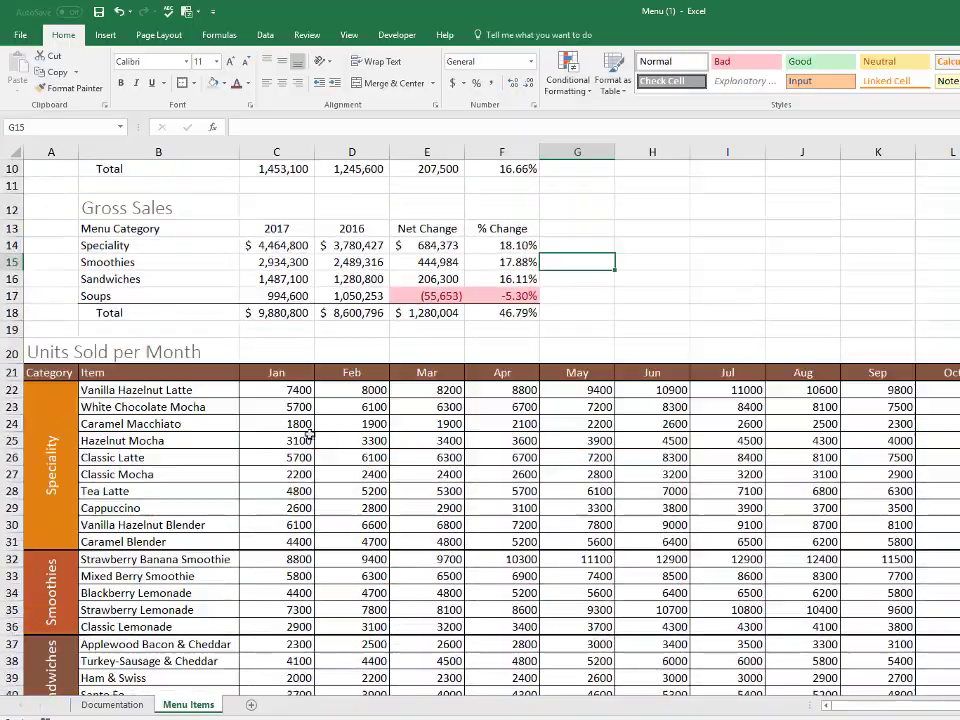
{"action": "left_click_drag", "start_coordinate": [285, 391], "coordinate": [915, 700]}
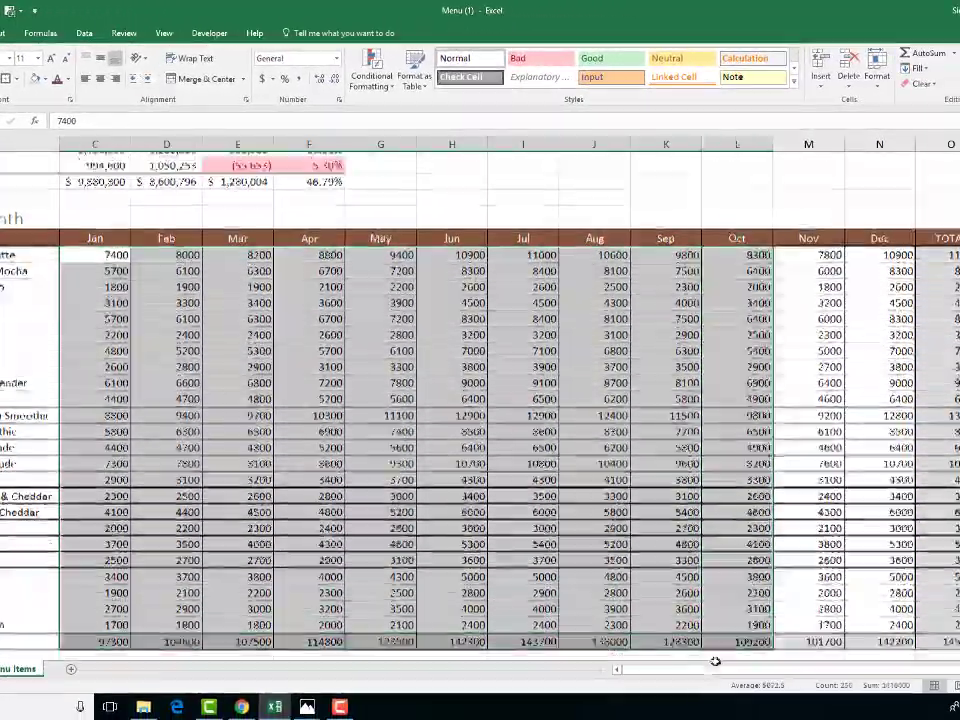
{"action": "left_click_drag", "start_coordinate": [715, 661], "coordinate": [857, 612]}
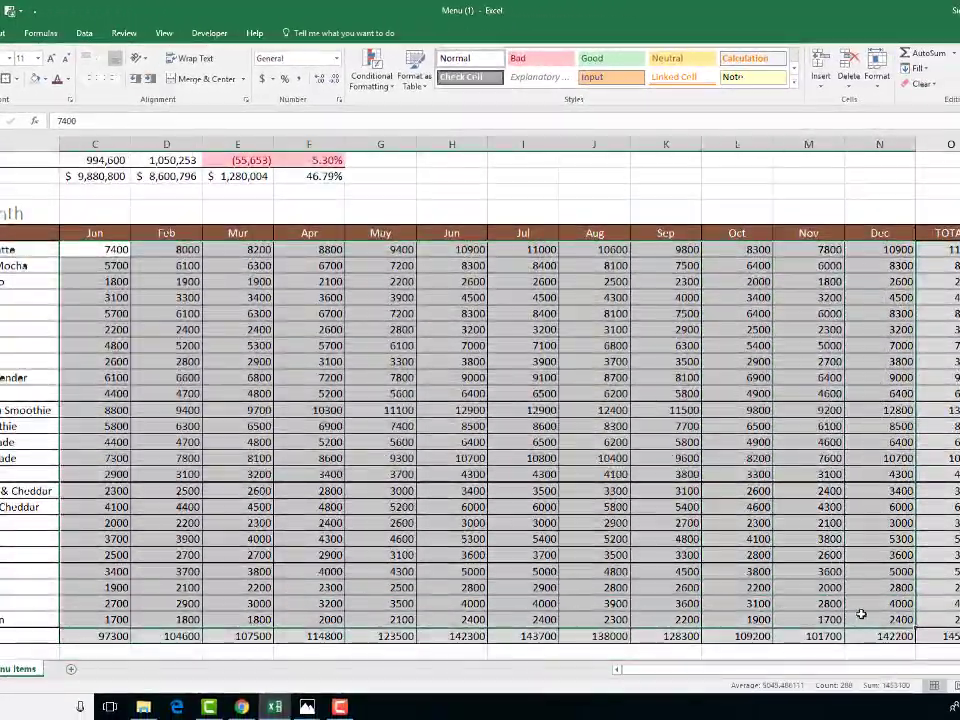
{"action": "left_click", "coordinate": [370, 72]}
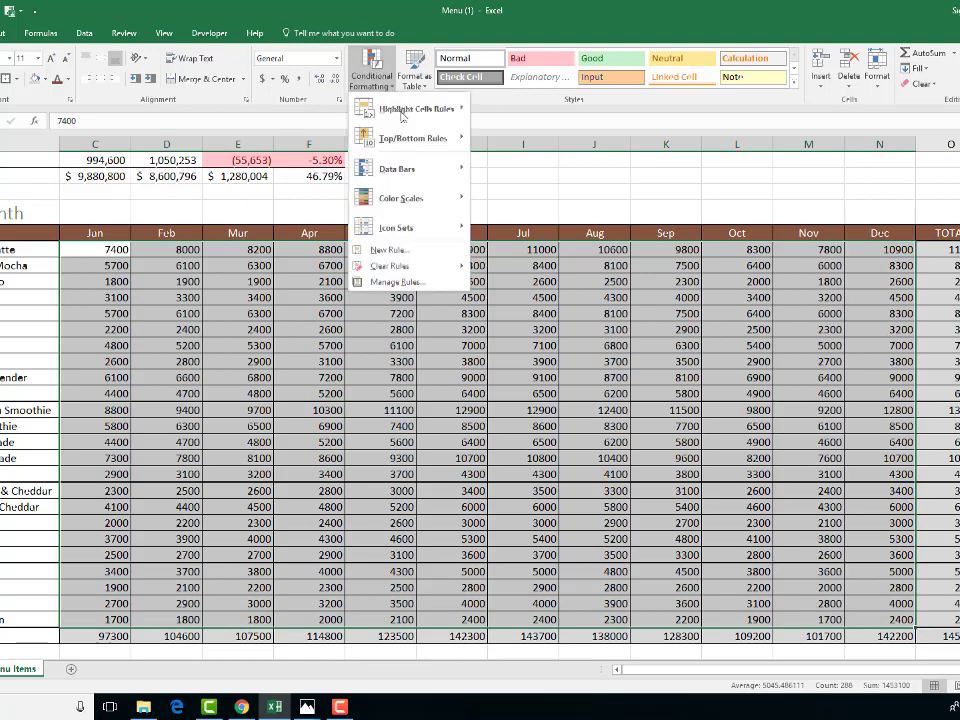
{"action": "mouse_move", "coordinate": [413, 141]}
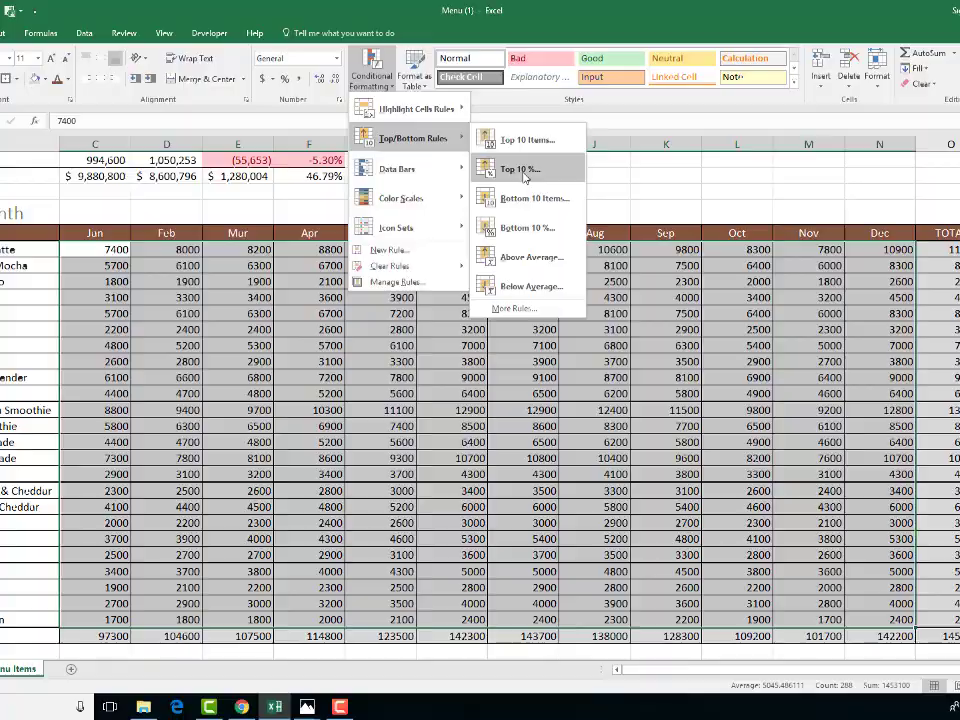
{"action": "left_click", "coordinate": [525, 172]}
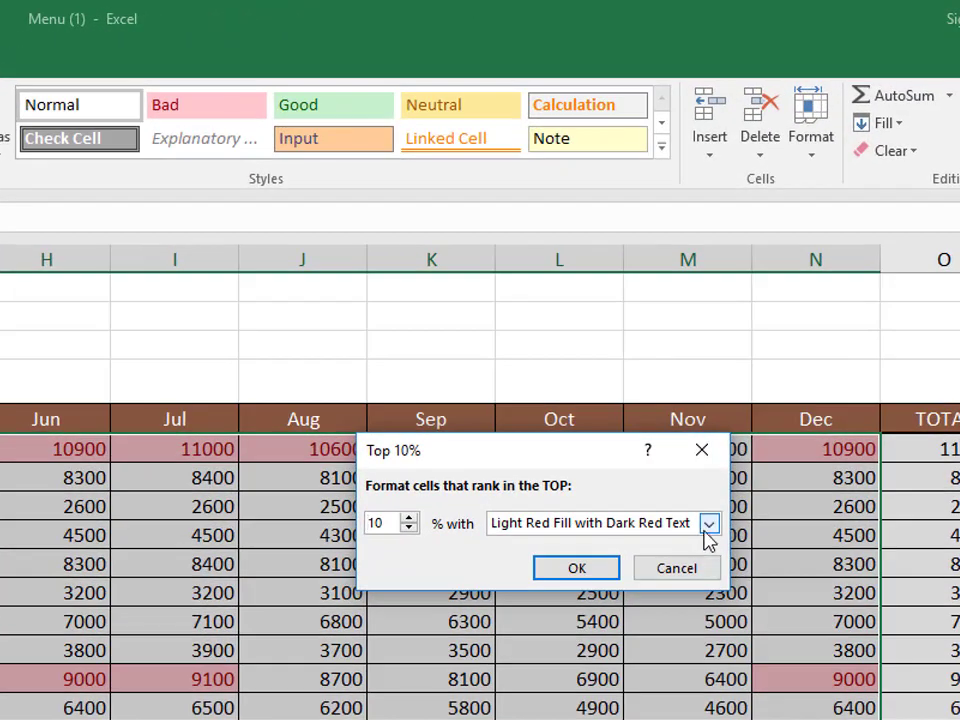
{"action": "left_click", "coordinate": [708, 523]}
{"action": "left_click", "coordinate": [654, 576]}
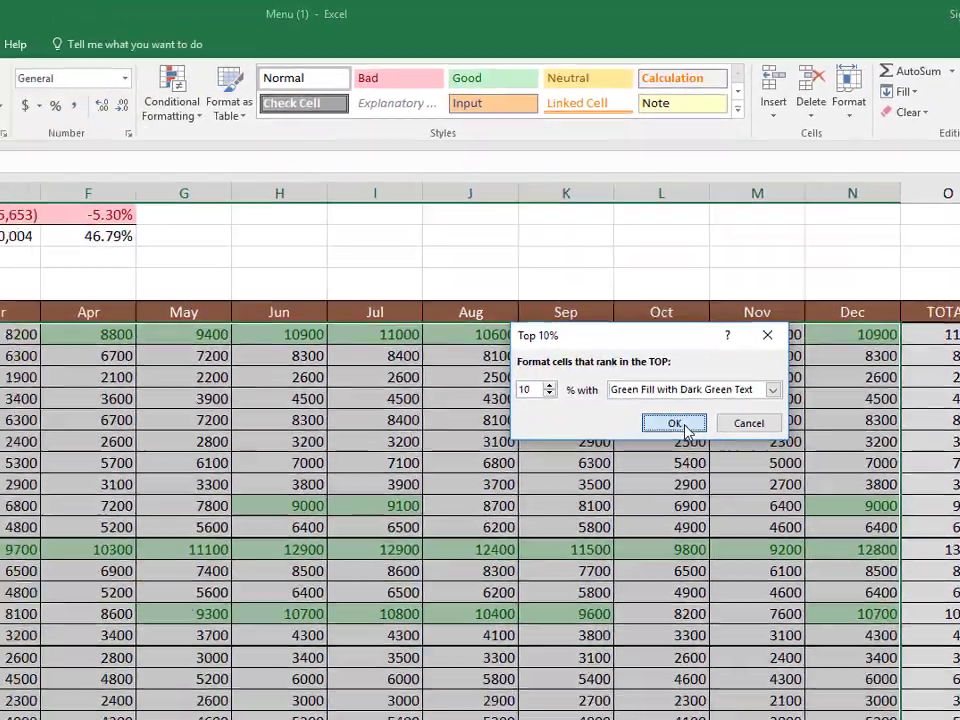
{"action": "left_click", "coordinate": [577, 568]}
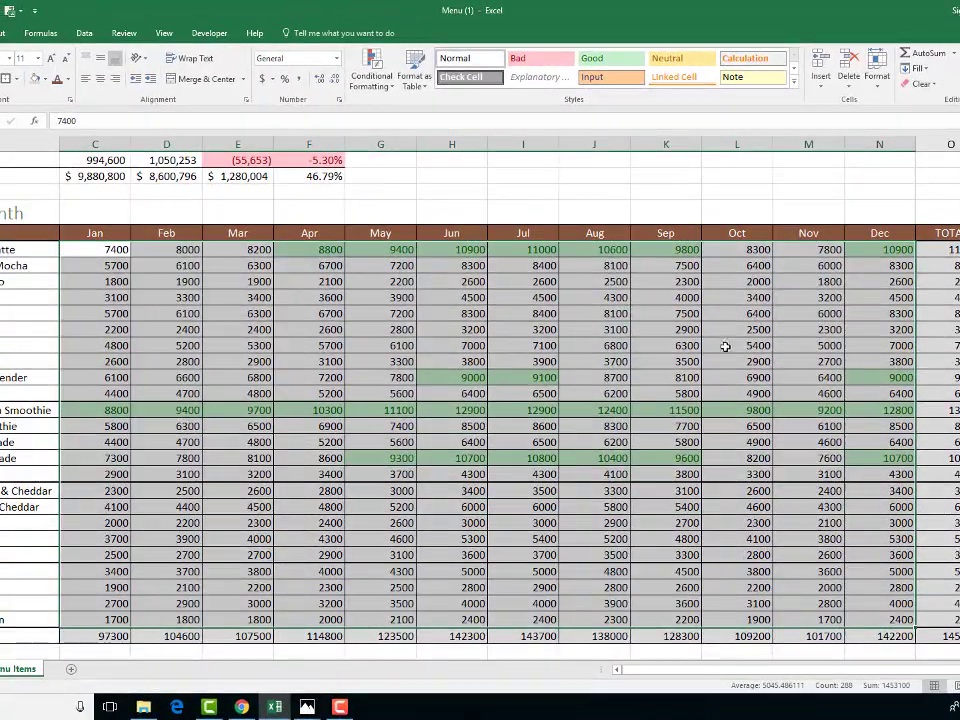
{"action": "scroll", "coordinate": [725, 346], "scroll_direction": "up", "scroll_amount": 2}
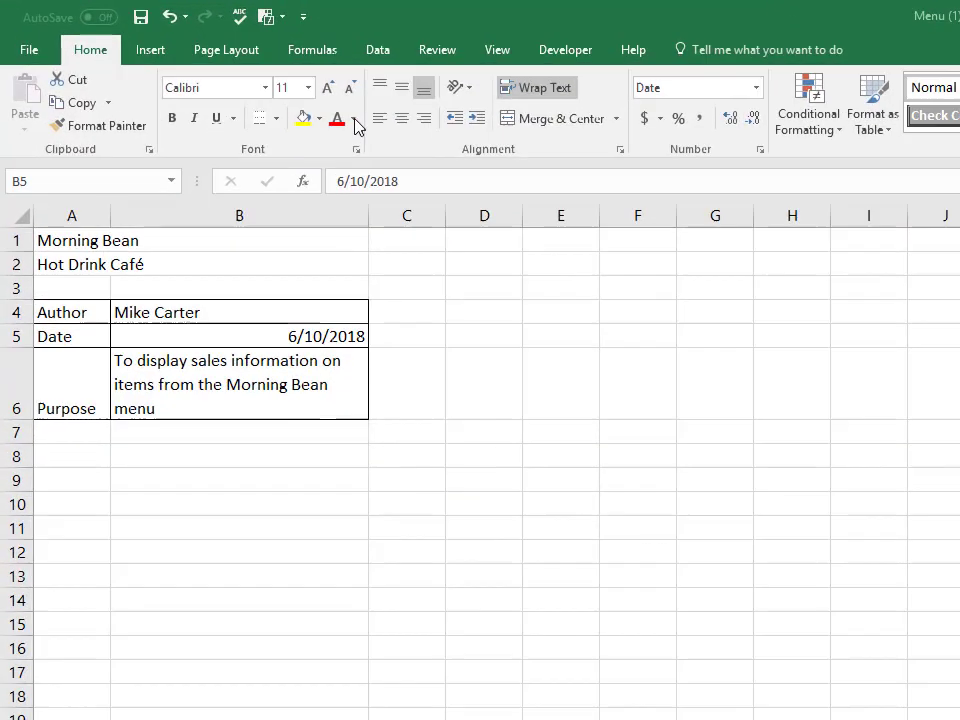
Step: Apply the Retrospect theme to the workbook and check the available font colours
{"action": "left_click", "coordinate": [321, 107]}
{"action": "left_click", "coordinate": [206, 77]}
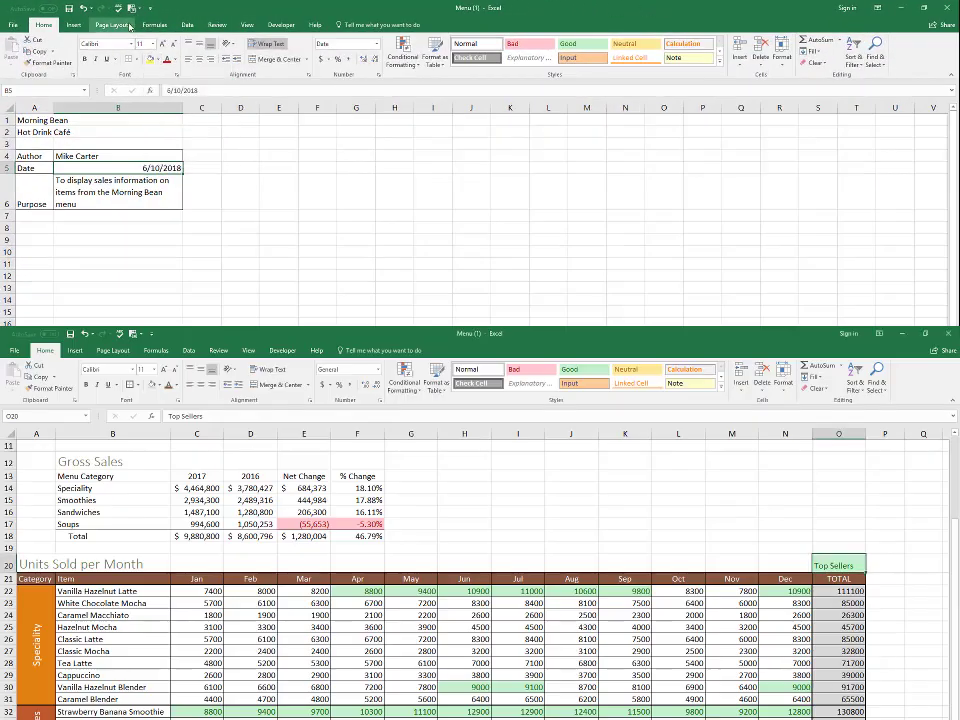
{"action": "left_click", "coordinate": [83, 27]}
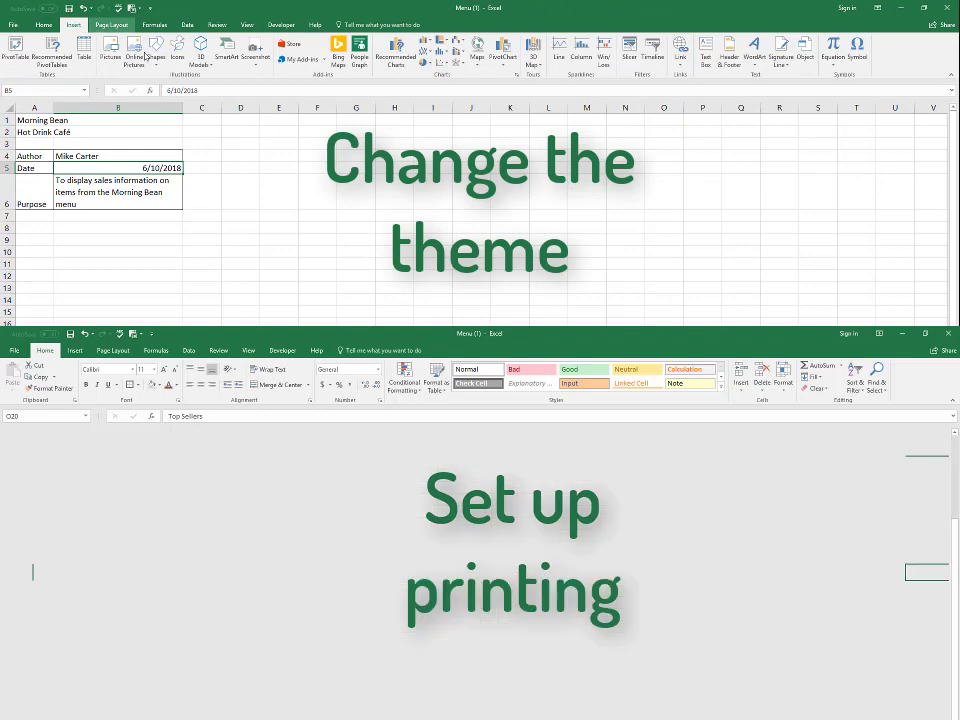
{"action": "left_click", "coordinate": [112, 25]}
{"action": "left_click", "coordinate": [11, 55]}
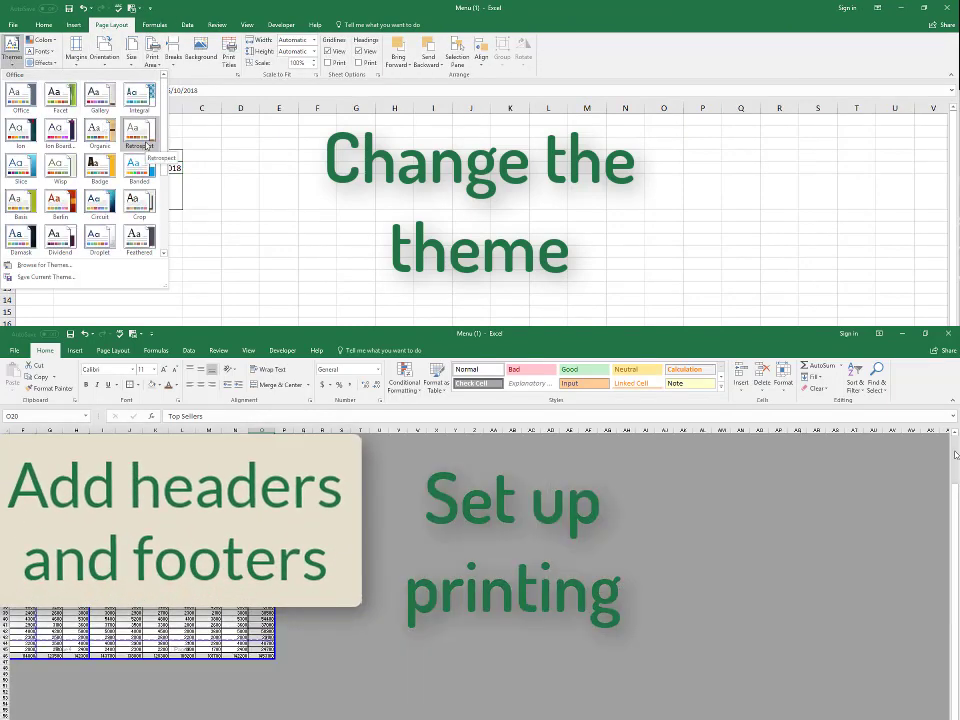
{"action": "left_click", "coordinate": [146, 145]}
{"action": "left_click", "coordinate": [44, 25]}
{"action": "left_click", "coordinate": [165, 59]}
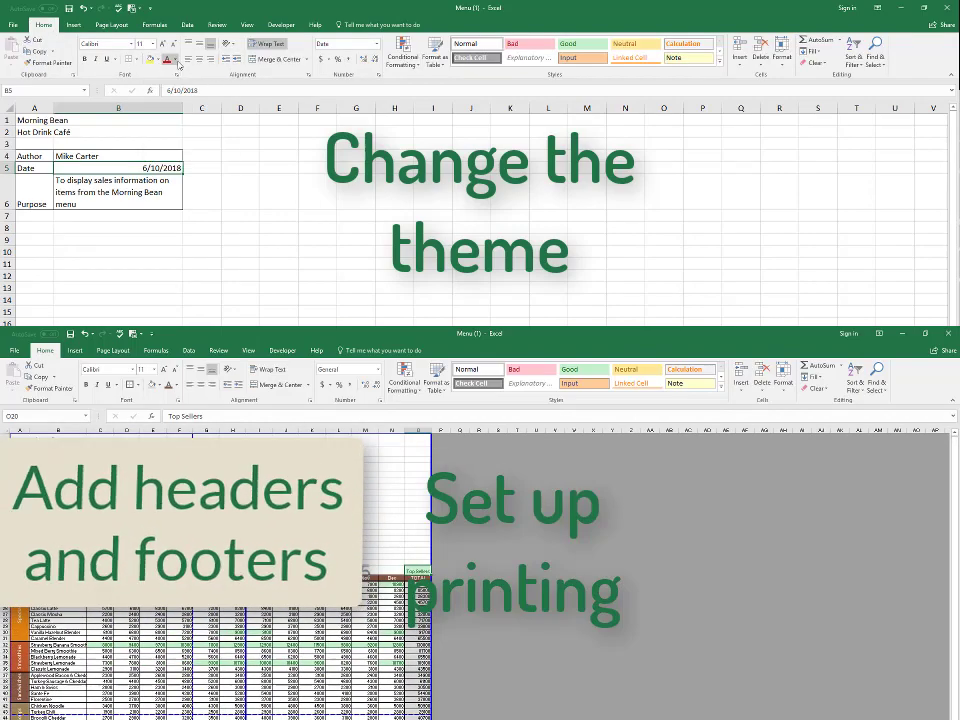